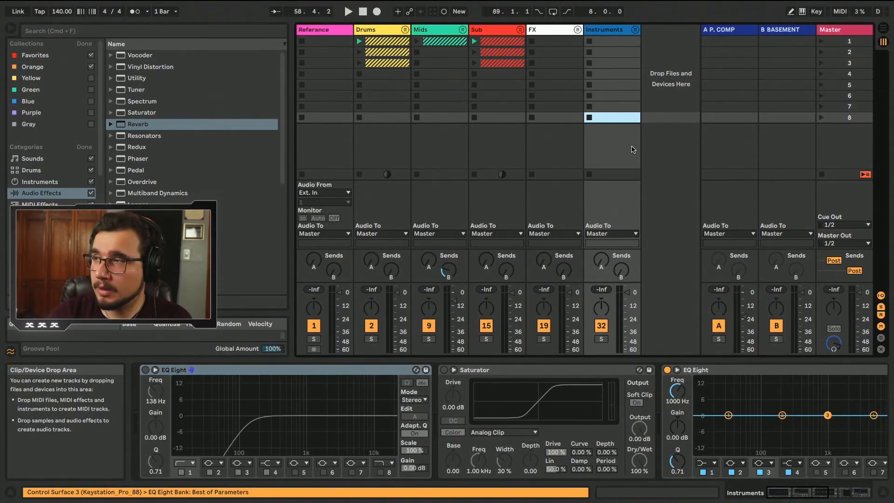
Unfold the Mids group and show the Bank 1 samples in the WUB MACHINE track's TooGoot Yoink Kit rack
click(462, 29)
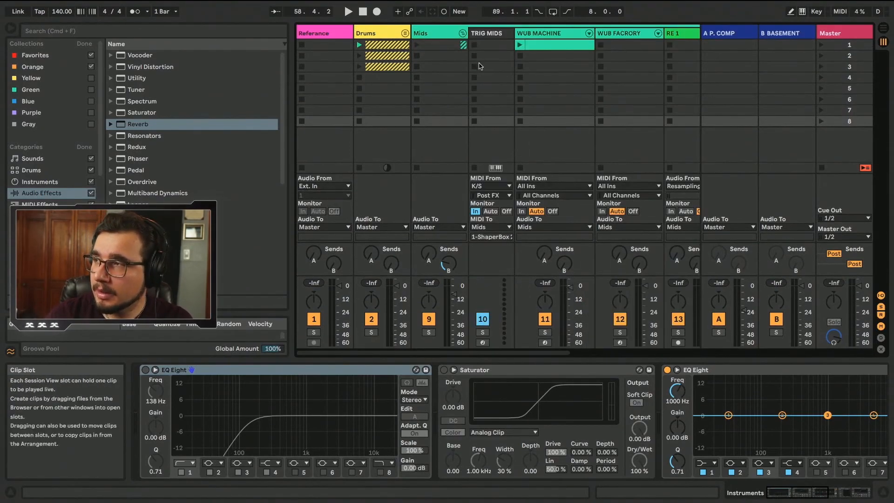
click(461, 34)
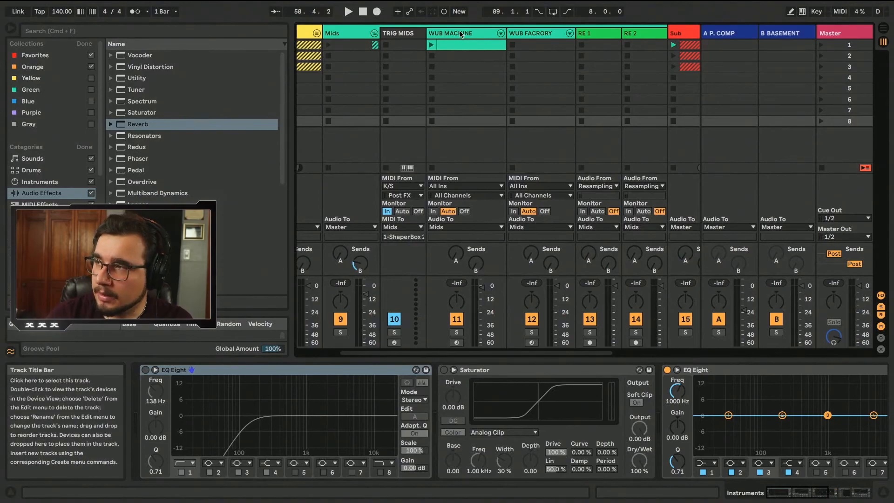
click(526, 34)
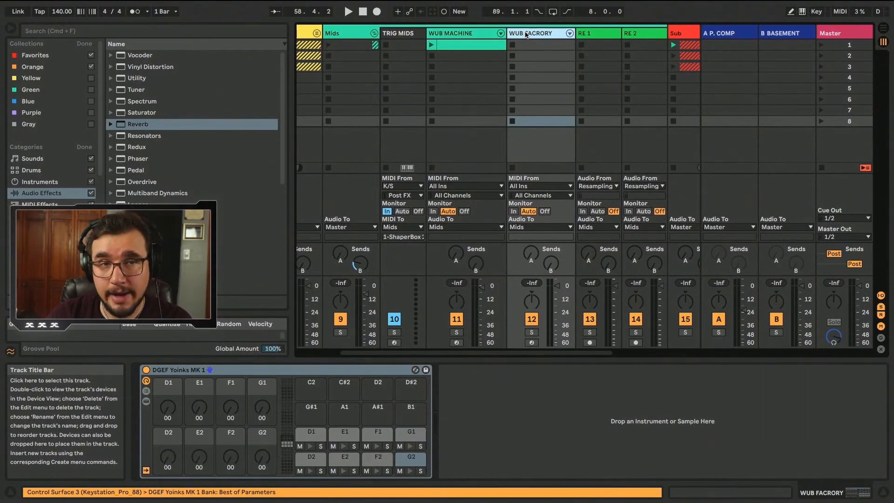
click(474, 30)
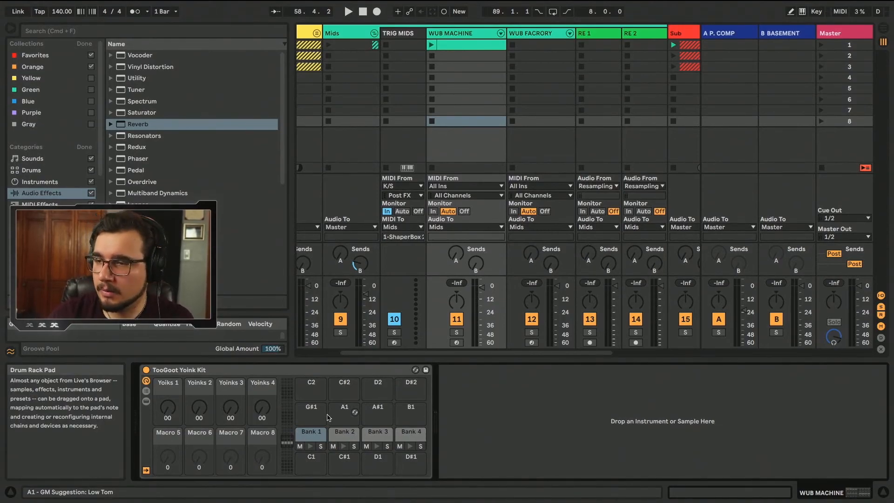
click(344, 389)
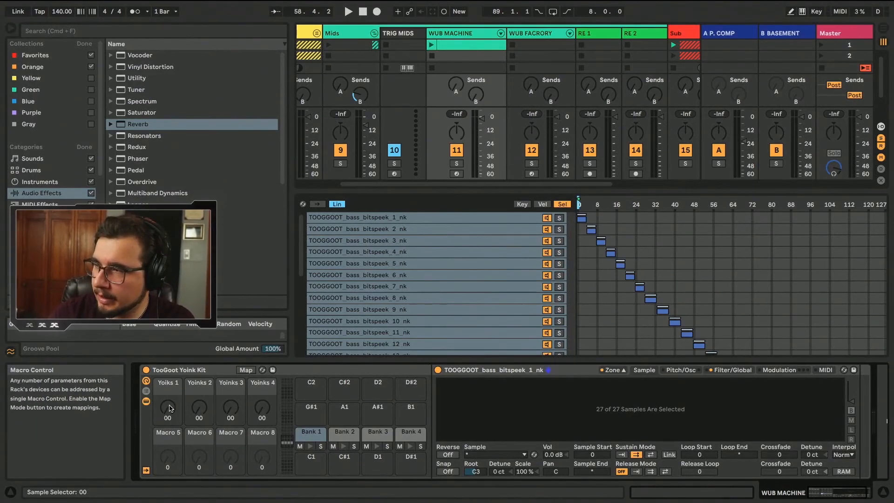
Transpose all the F0 notes in the WUB MACHINE clip up to Bank 1
double_click(469, 45)
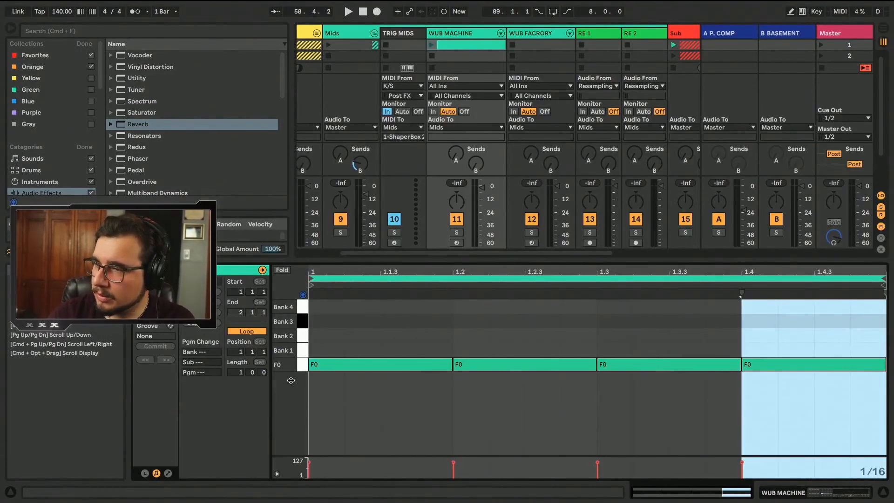
click(300, 368)
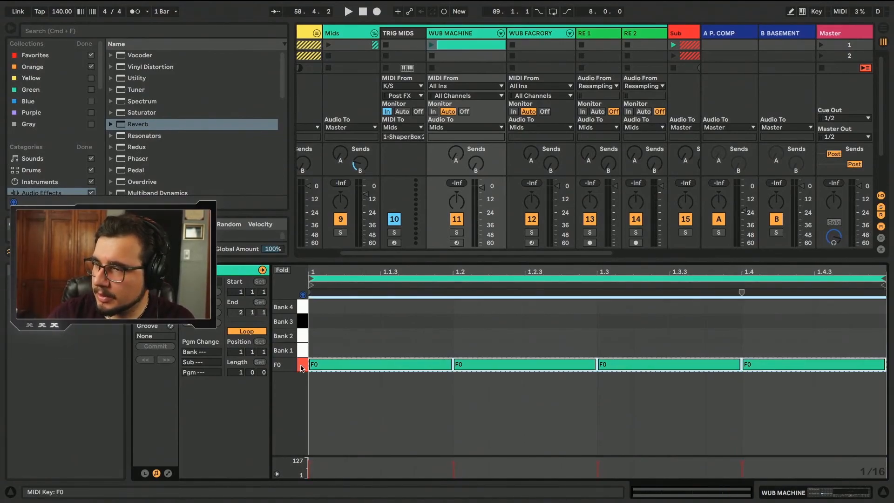
key(Up)
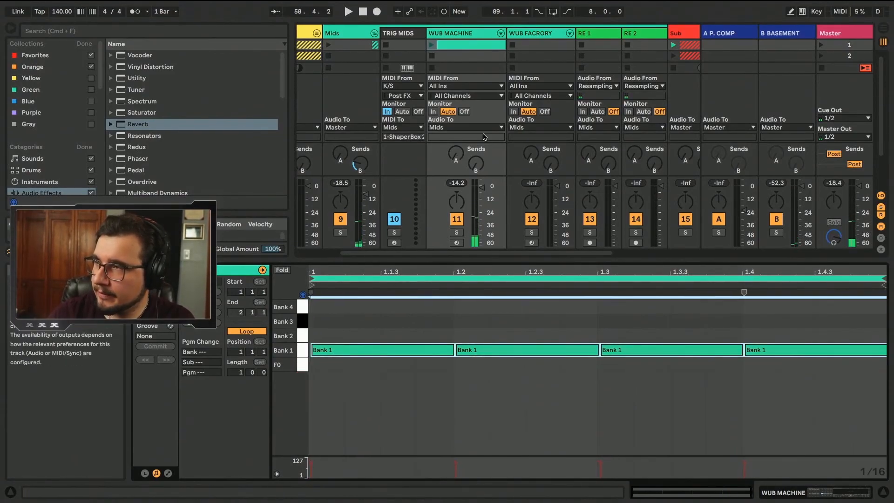
Examine the Bank 1 sample layers and the Yoink macros in the WUB MACHINE rack
double_click(455, 32)
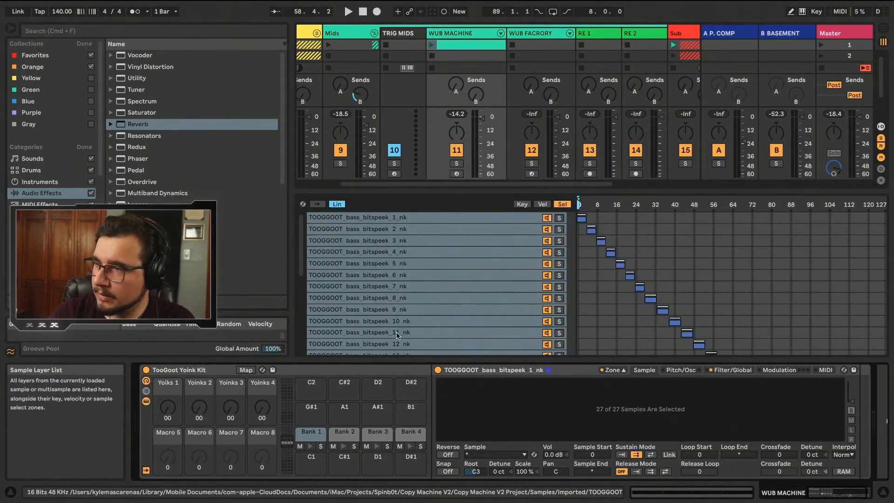
click(426, 280)
scroll(427, 280, down, 10)
scroll(426, 280, up, 10)
scroll(378, 449, up, 10)
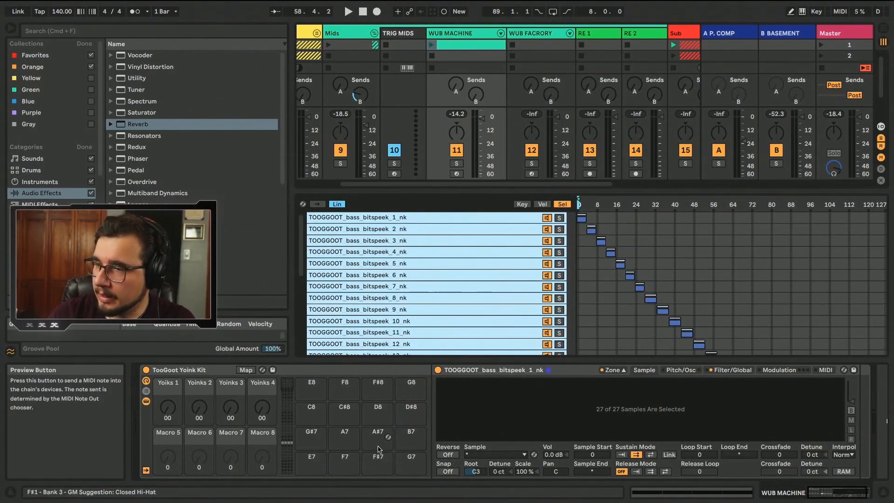
mouse_move(167, 407)
mouse_down()
mouse_move(168, 358)
mouse_move(167, 407)
mouse_up()
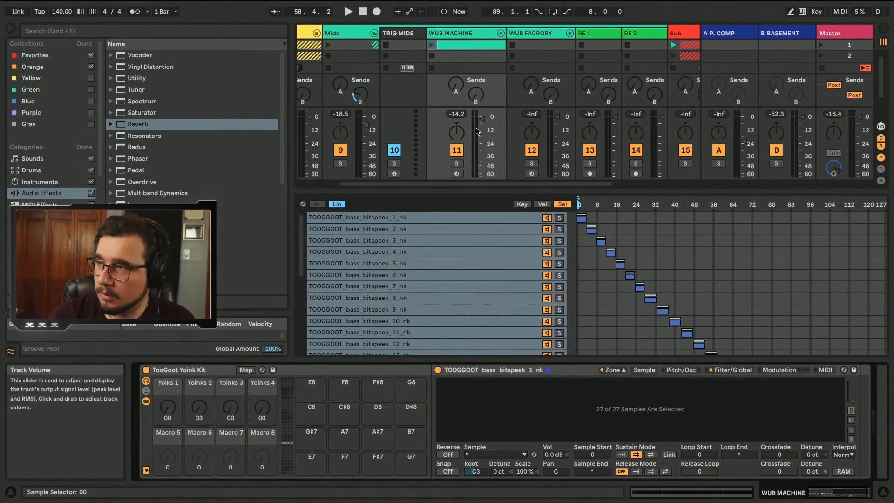
In the WUB MACHINE clip, move the second note to Bank 2, the third to Bank 4 and the fourth to Bank 3
double_click(459, 45)
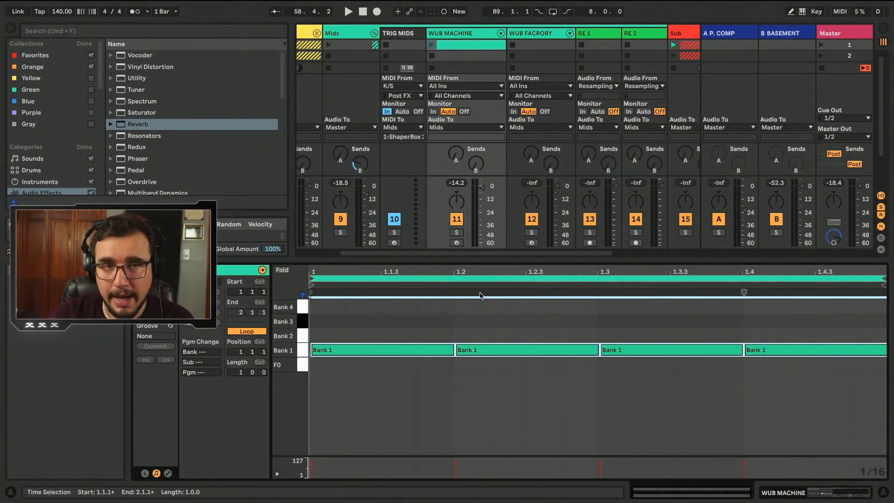
click(525, 377)
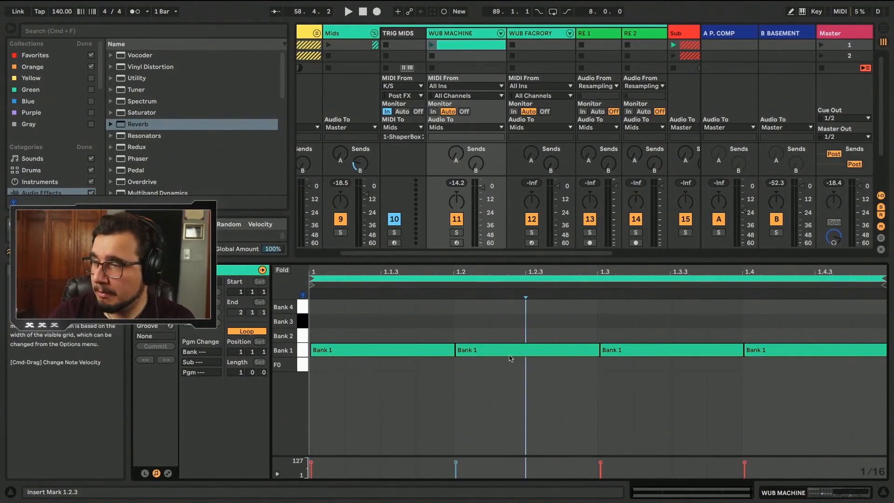
click(512, 350)
drag(512, 350, 513, 335)
click(652, 350)
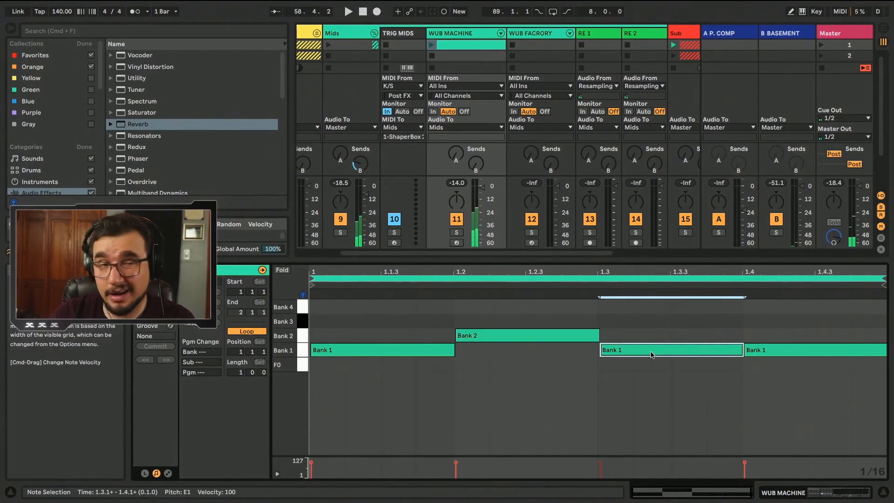
drag(652, 350, 652, 306)
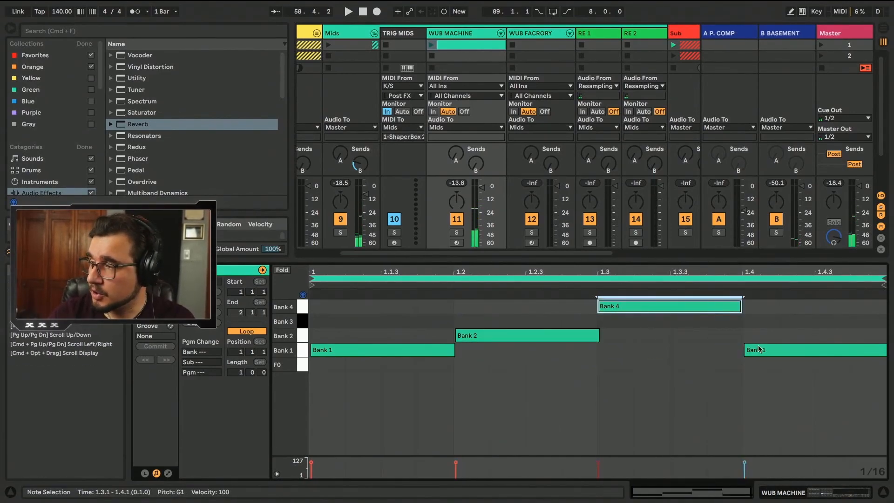
drag(761, 355, 762, 321)
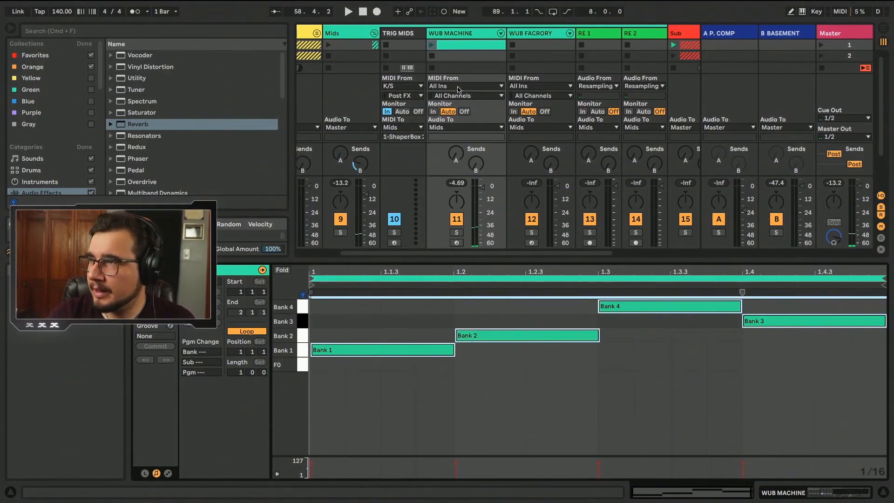
Show the WUB MACHINE rack and audition the edited clip together with the other playing tracks
click(458, 33)
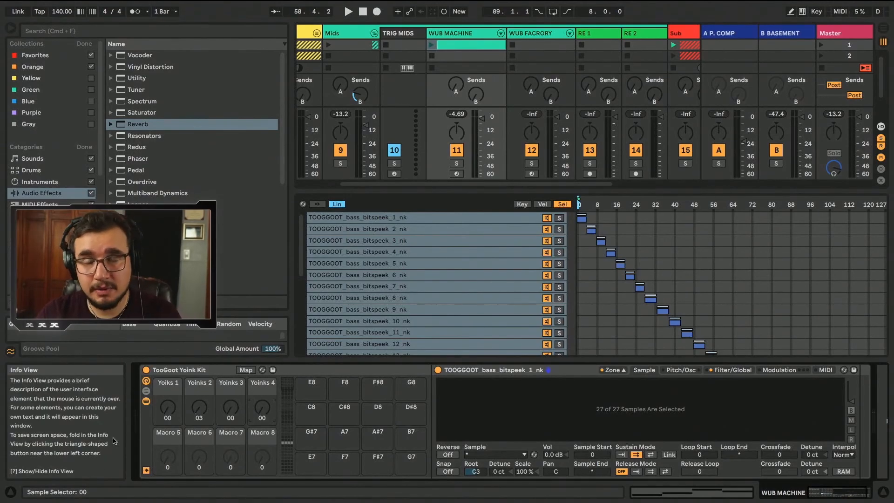
key(space)
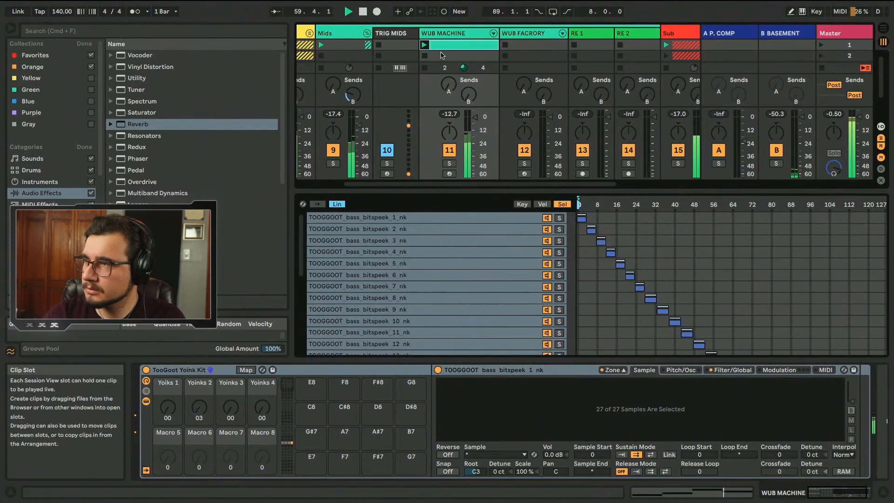
key(space)
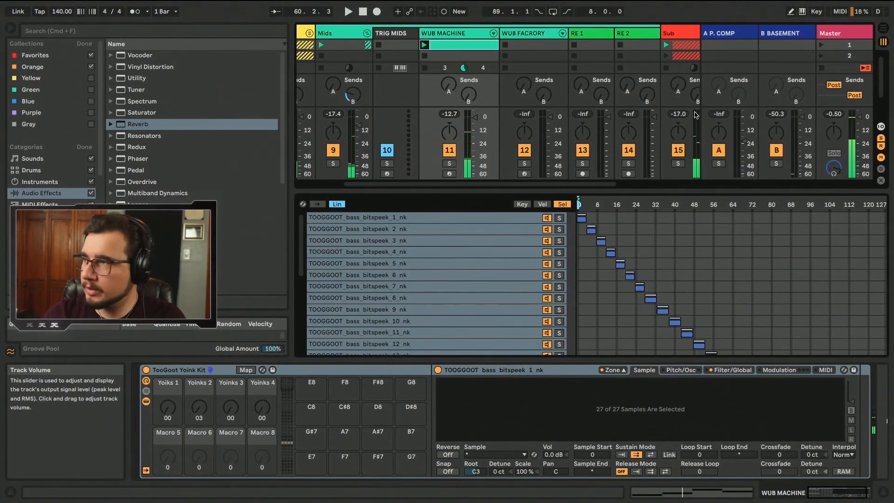
Lower the volume of the Sub part
scroll(697, 115, right, 3)
drag(604, 122, 604, 137)
scroll(508, 112, left, 1)
scroll(507, 113, left, 3)
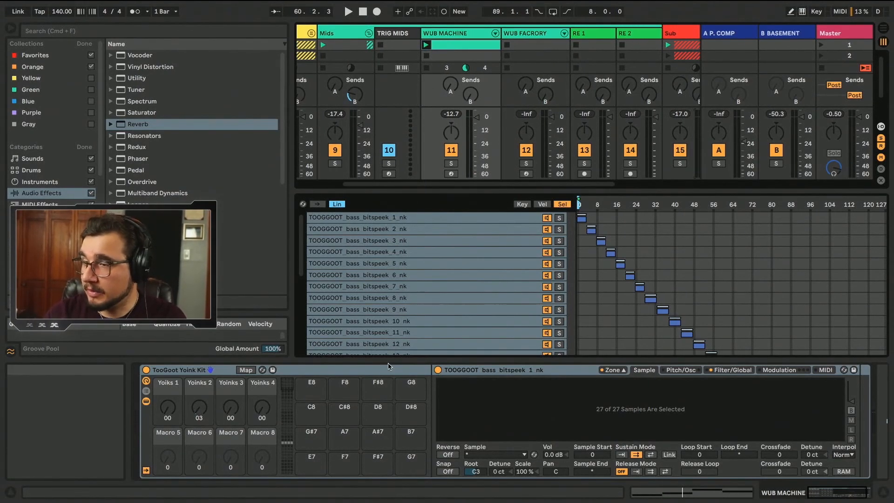
Audition the Yoink Kit's bass samples, setting the Yoiks 1 macro to 31 and Yoinks 2 to 97
key(space)
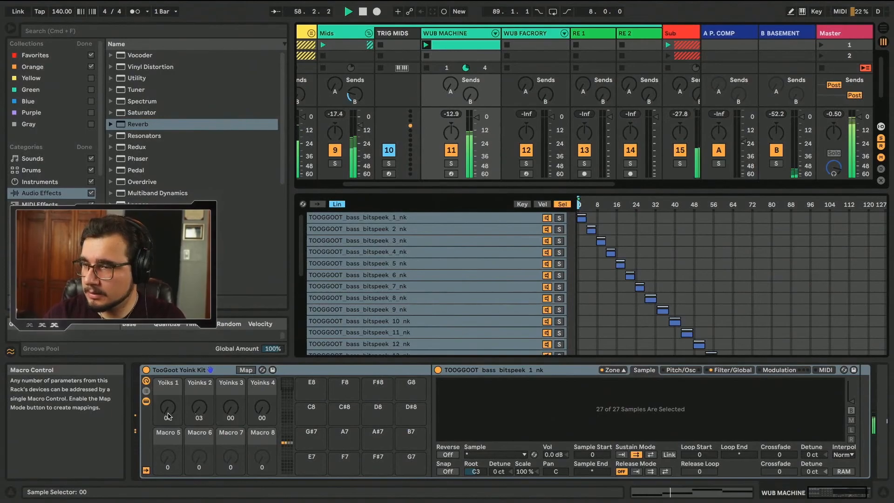
drag(163, 397, 164, 381)
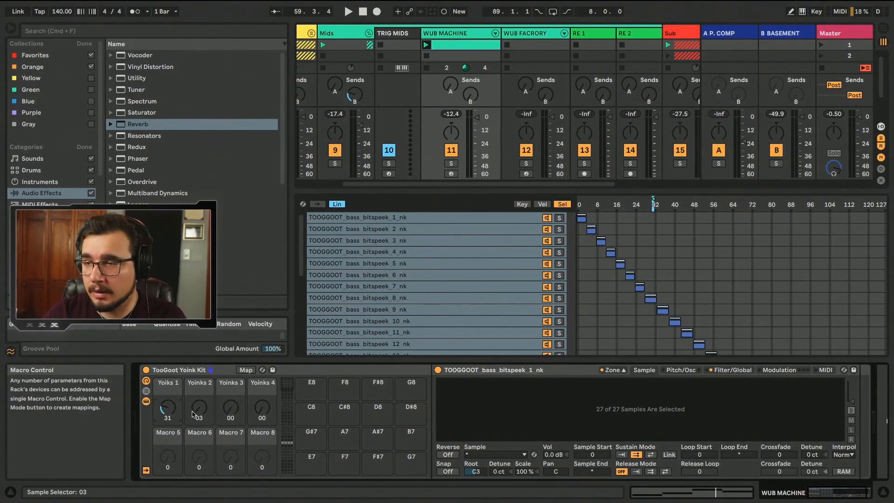
key(space)
mouse_move(207, 414)
mouse_down()
mouse_move(207, 393)
mouse_move(203, 407)
mouse_up()
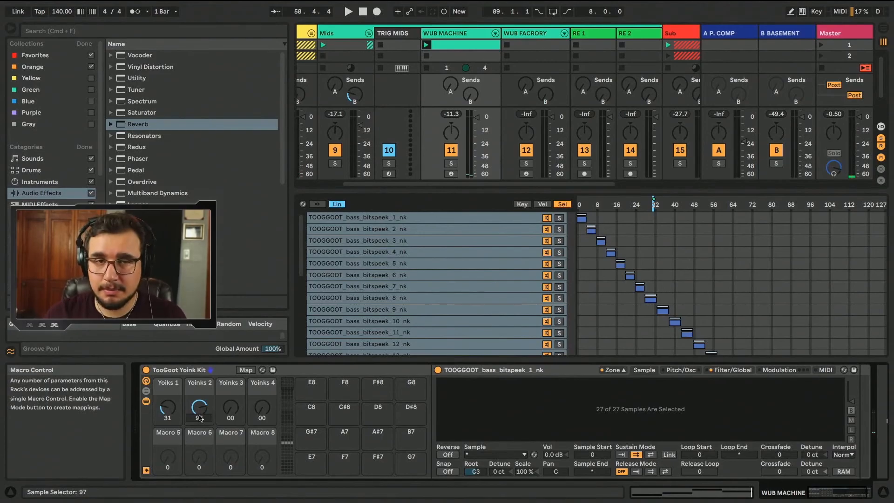
Set the Yoinks 4 macro to 114 while the clip plays, and stop playback
key(space)
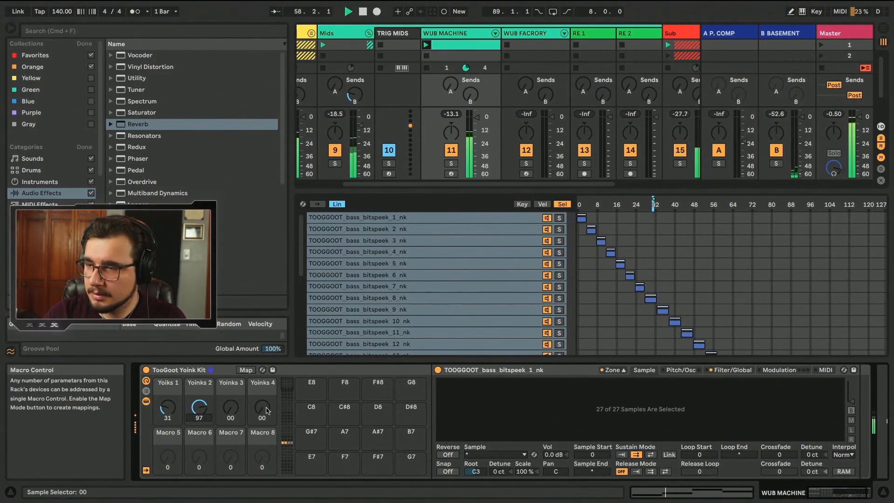
mouse_move(262, 408)
mouse_down()
mouse_move(262, 389)
mouse_move(262, 404)
mouse_up()
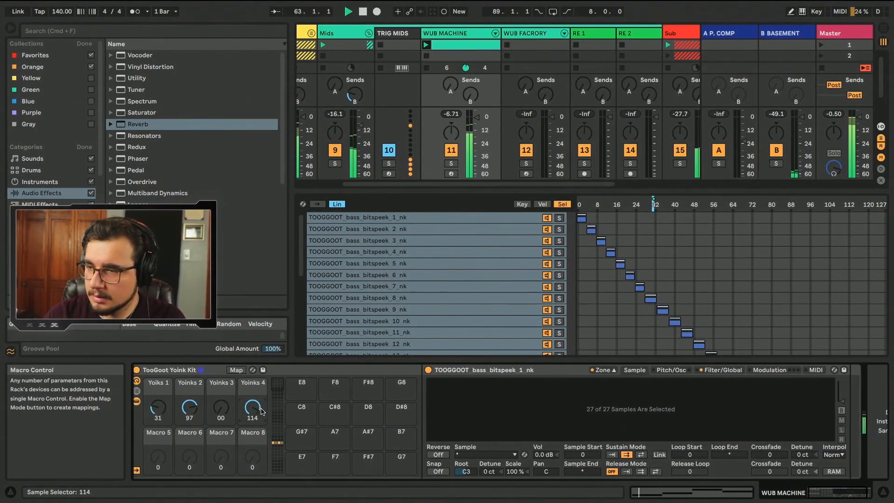
key(space)
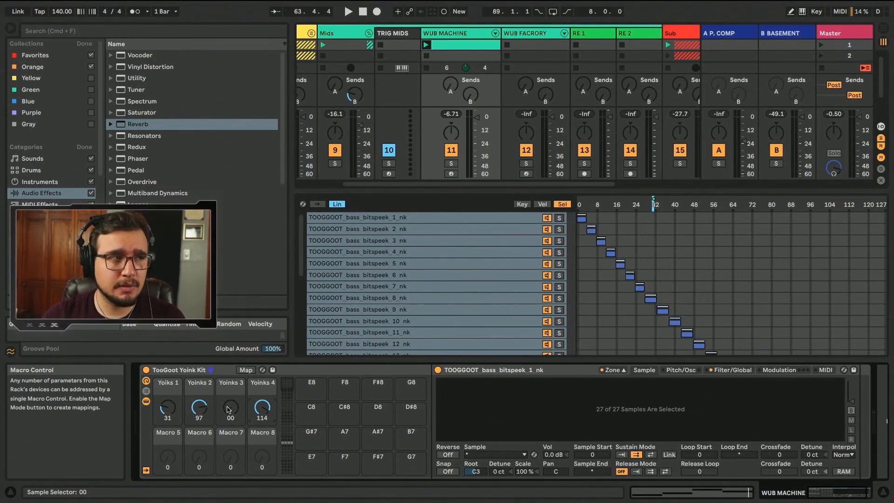
Freeze the WUB MACHINE track in the arrangement
key(Tab)
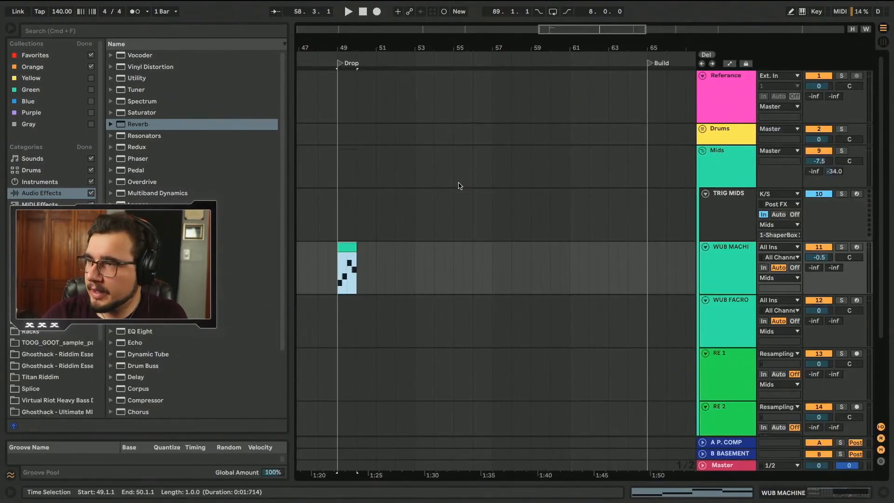
right_click(741, 252)
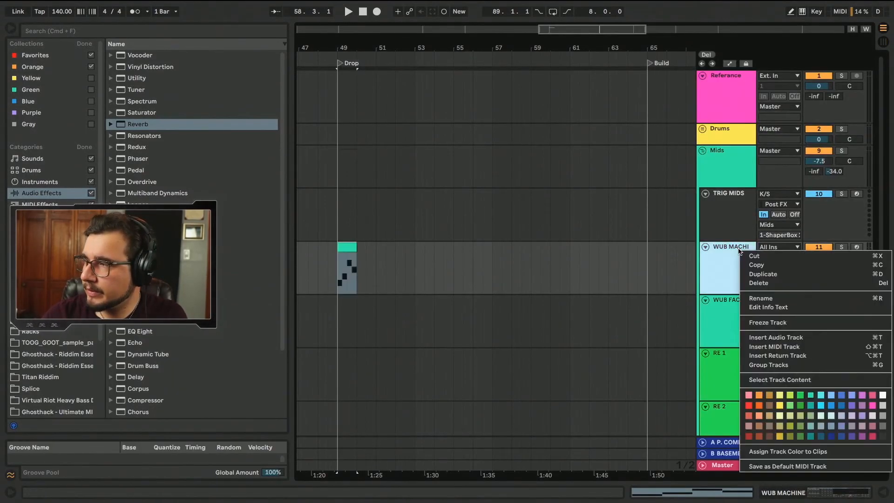
click(768, 323)
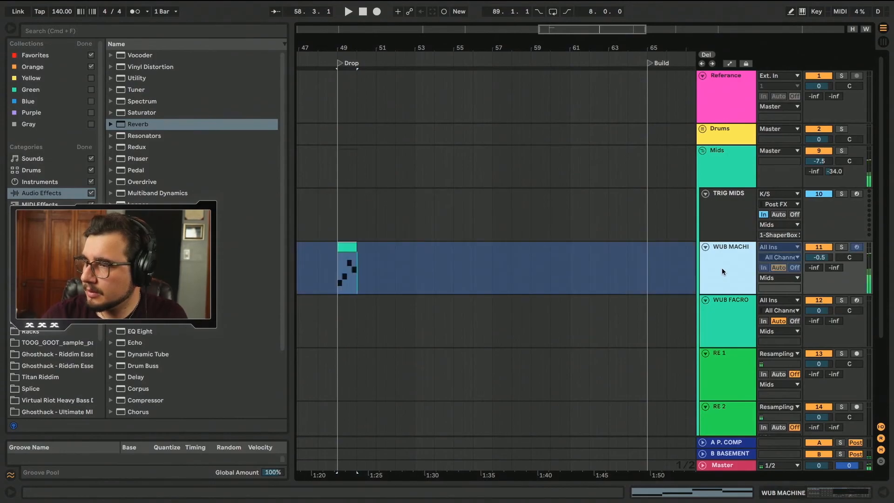
Copy the frozen WUB MACHINE clip as audio onto a new audio track directly below and audition that track soloed
key(super+t)
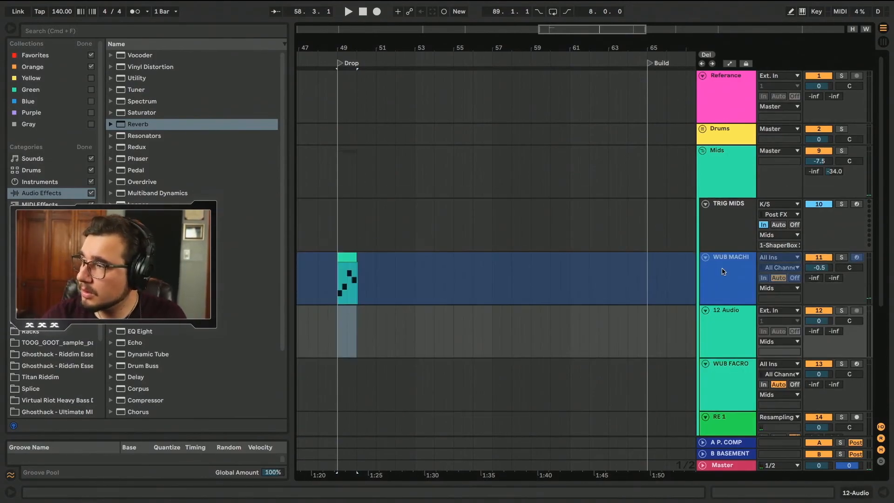
drag(348, 277, 346, 318)
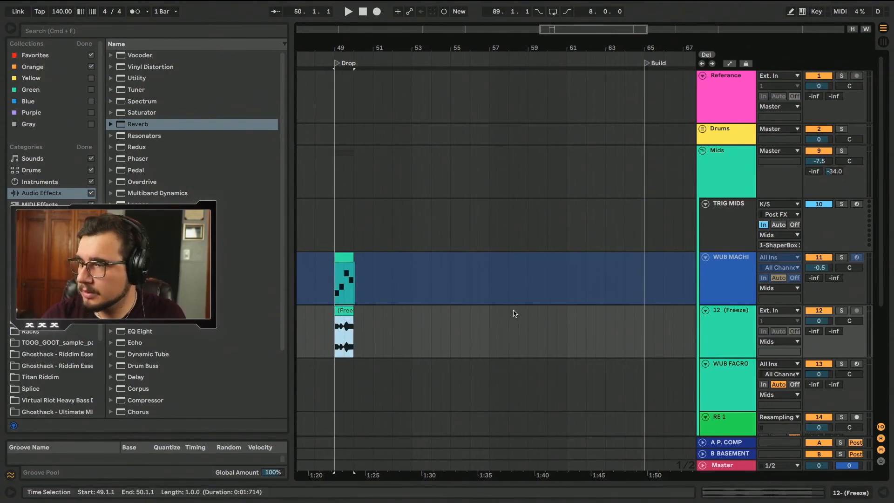
click(840, 310)
key(space)
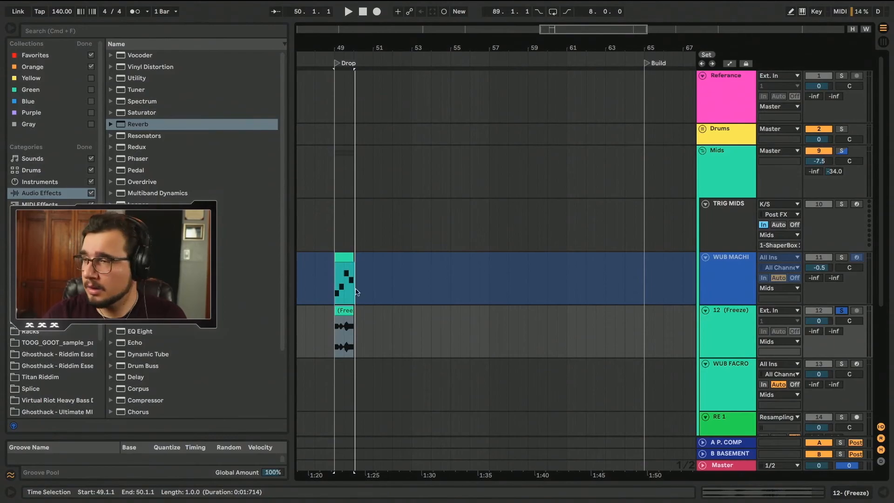
Insert a new MIDI track after the frozen audio track in the session
double_click(728, 311)
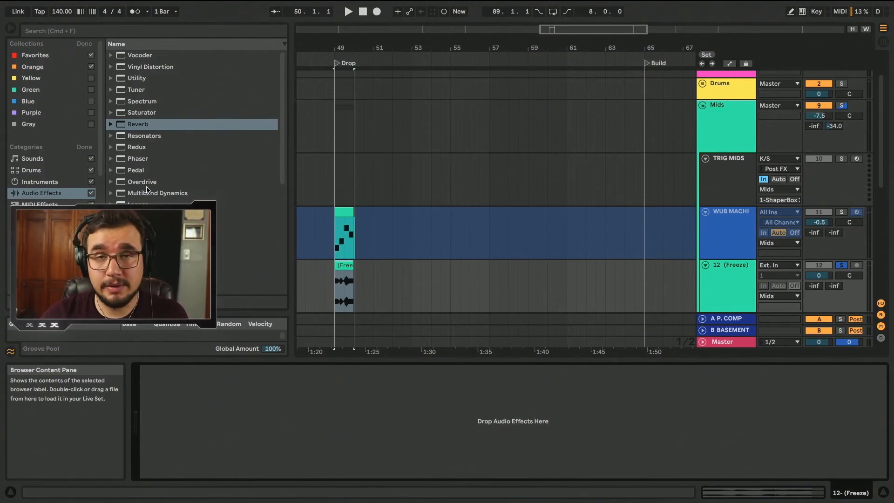
key(Tab)
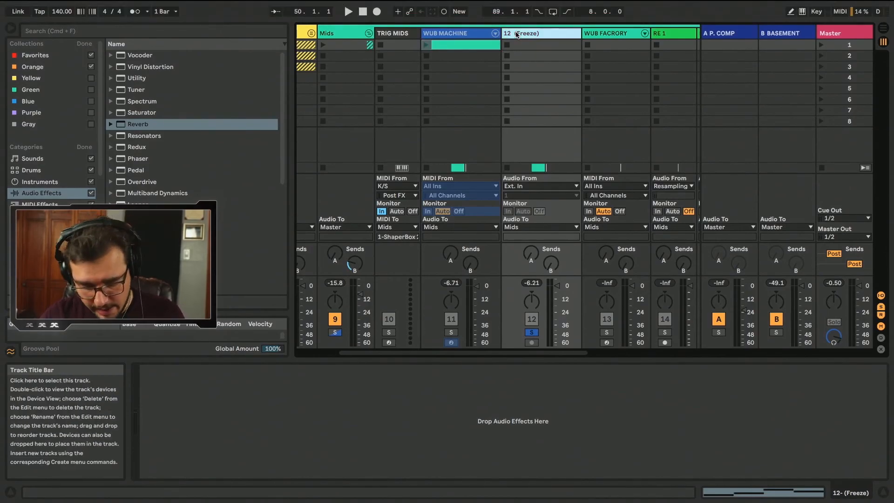
key(super+shift+t)
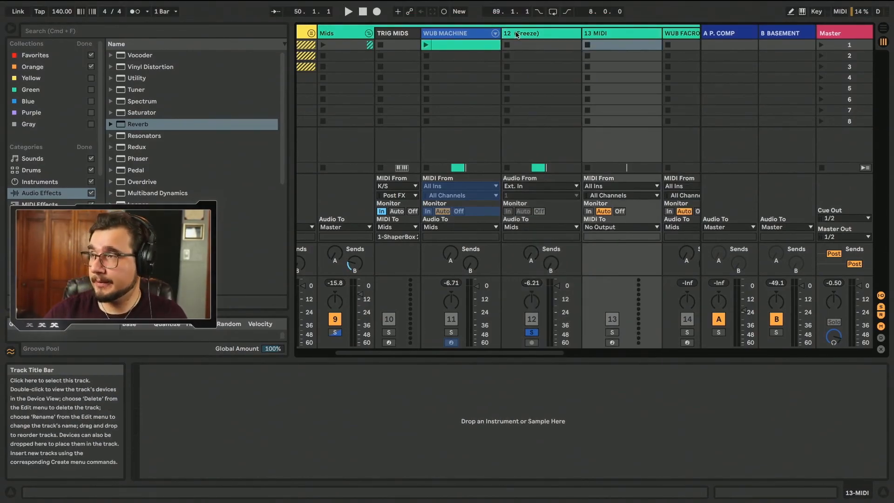
Find the Drum Rack among the instruments by searching for "DRUM" and load it onto the new MIDI track
click(145, 36)
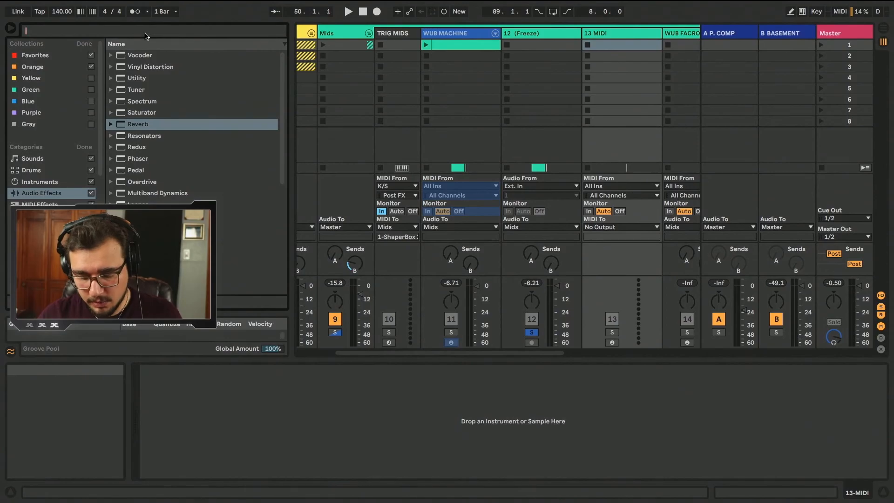
text(DRUM)
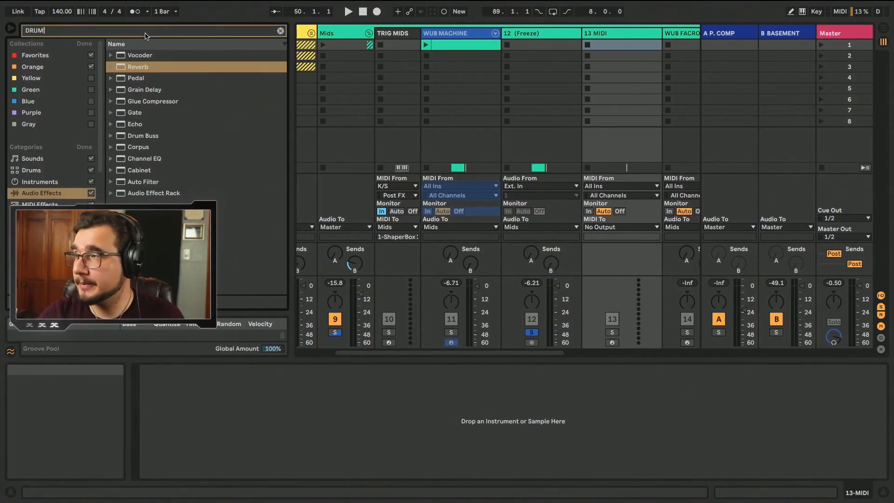
click(39, 182)
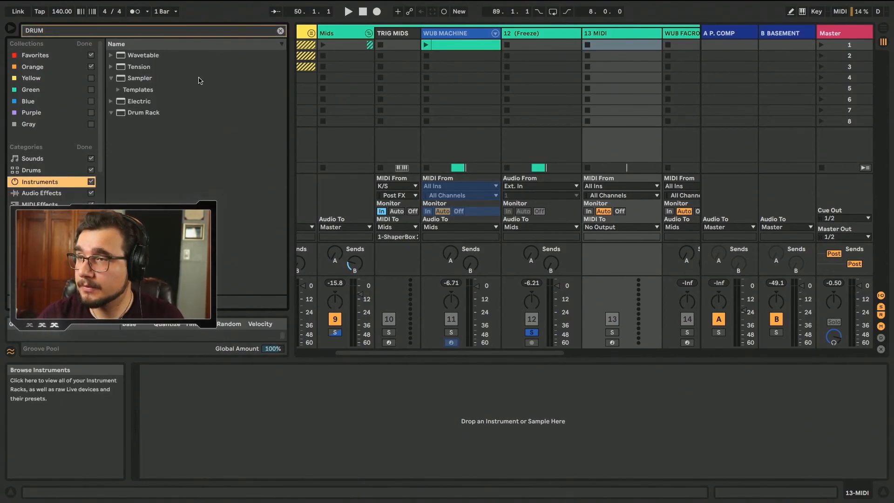
drag(141, 112, 246, 412)
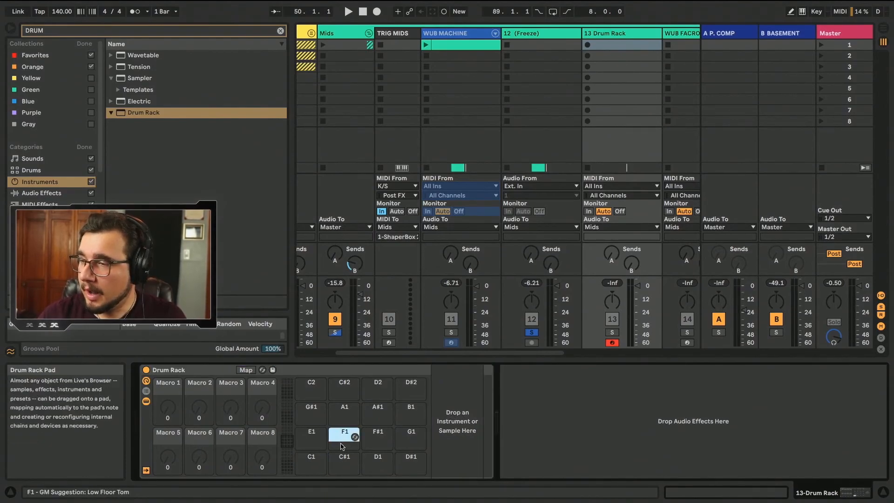
click(344, 458)
Search the instruments for "SAMPLE" and load a Sampler onto the Drum Rack's E1 pad
click(280, 31)
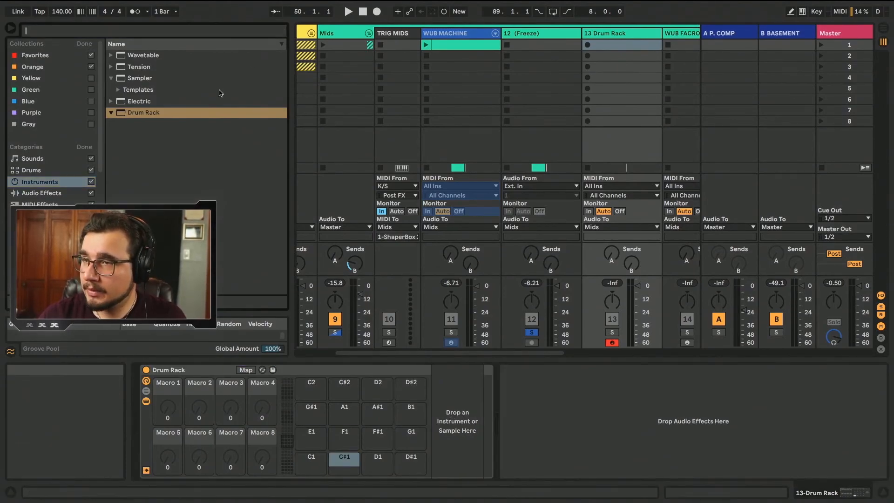
text(s)
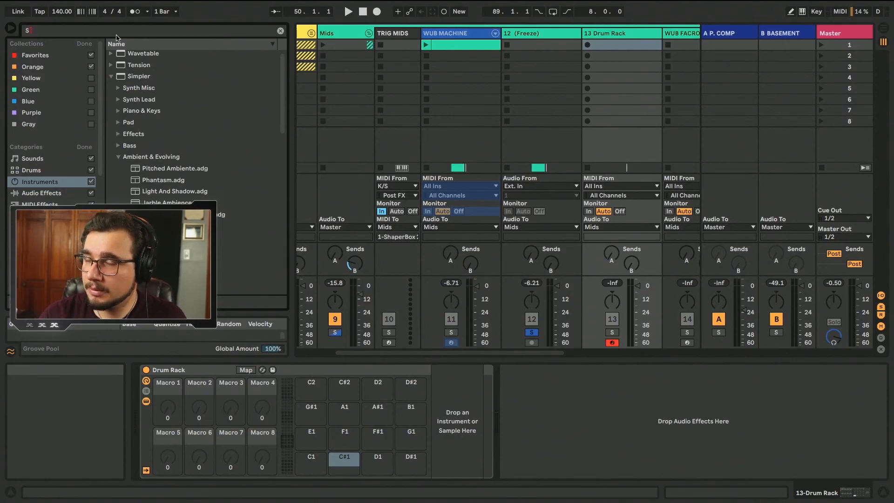
text(A)
text(PLE)
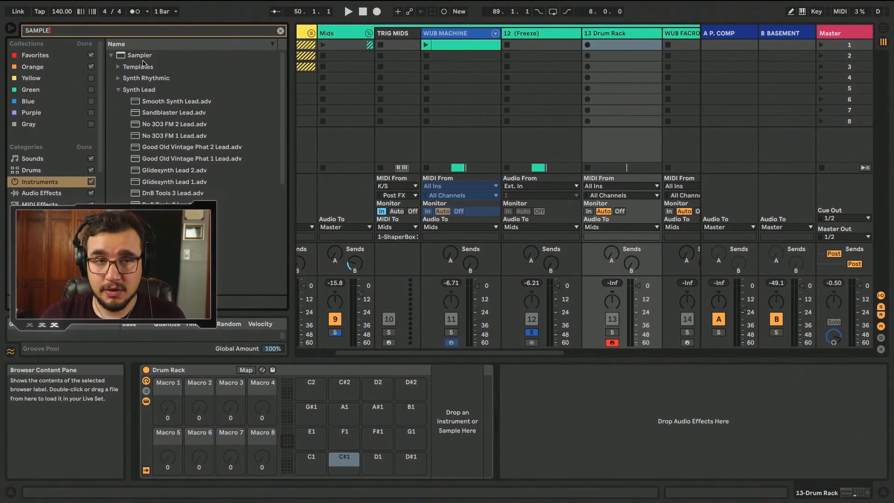
drag(144, 56, 303, 435)
click(305, 434)
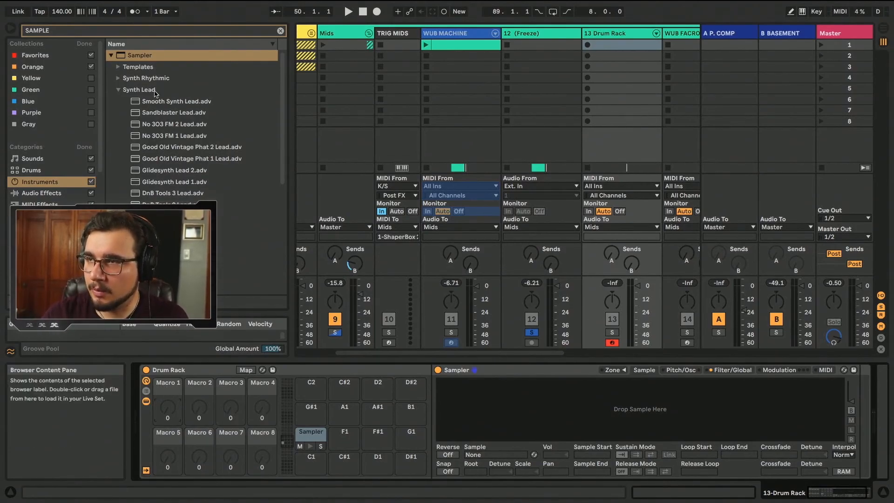
Fill the other Drum Rack pads from C1 to G1 with Samplers as well
drag(141, 59, 345, 433)
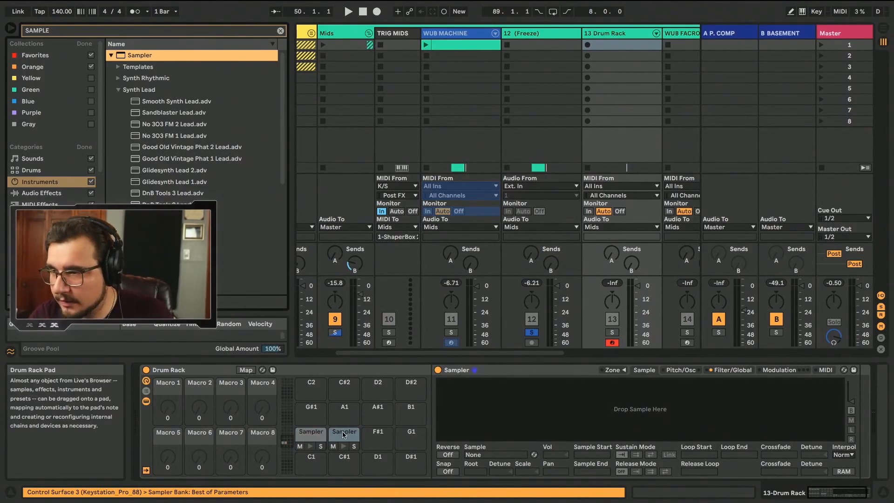
click(345, 433)
drag(373, 433, 408, 437)
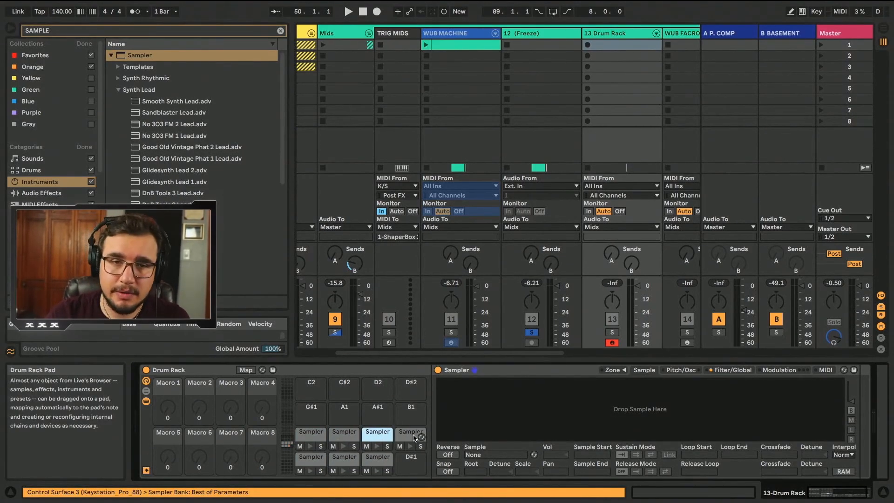
drag(412, 435, 405, 459)
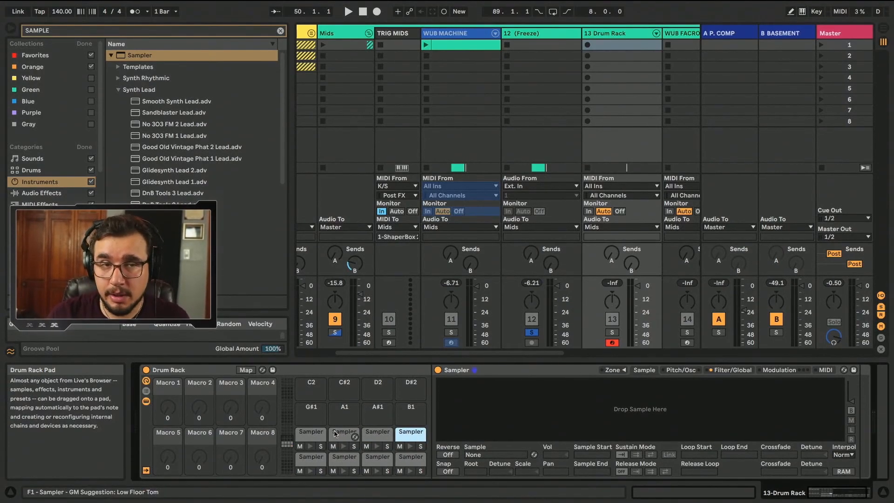
Open the zone editor of the E1 pad's Sampler and show its sample select zones
click(310, 434)
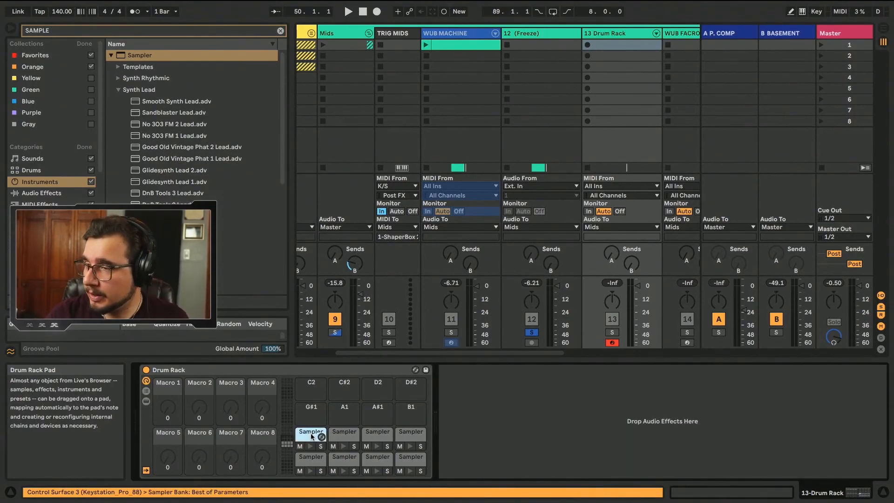
double_click(311, 437)
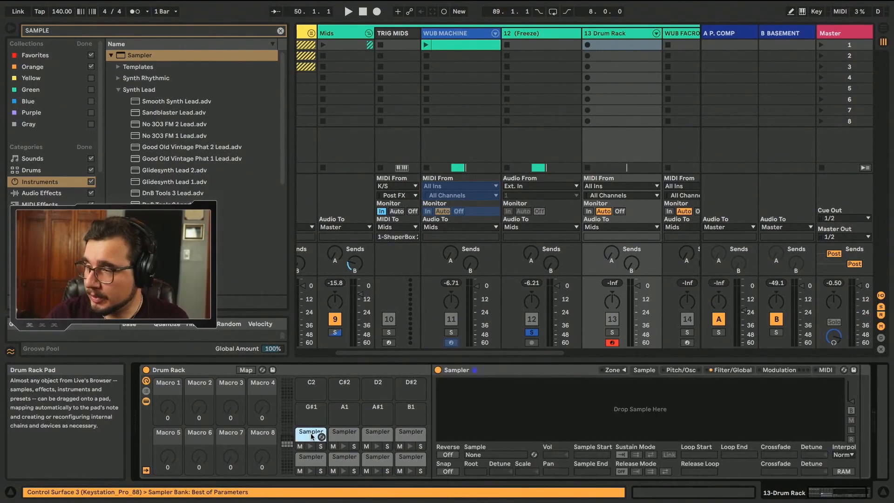
click(612, 370)
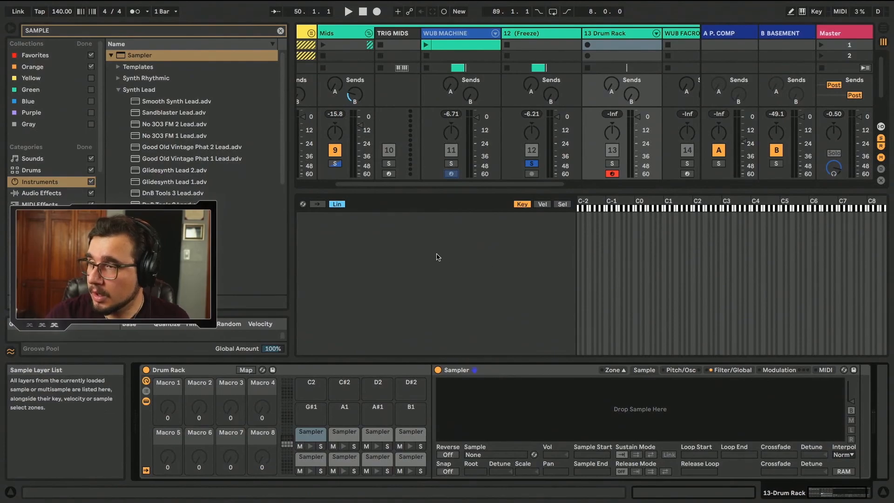
click(562, 205)
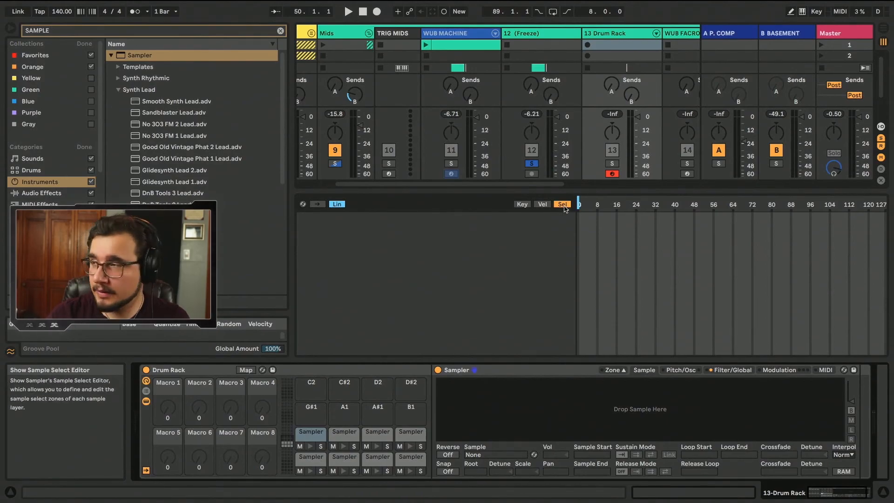
right_click(606, 205)
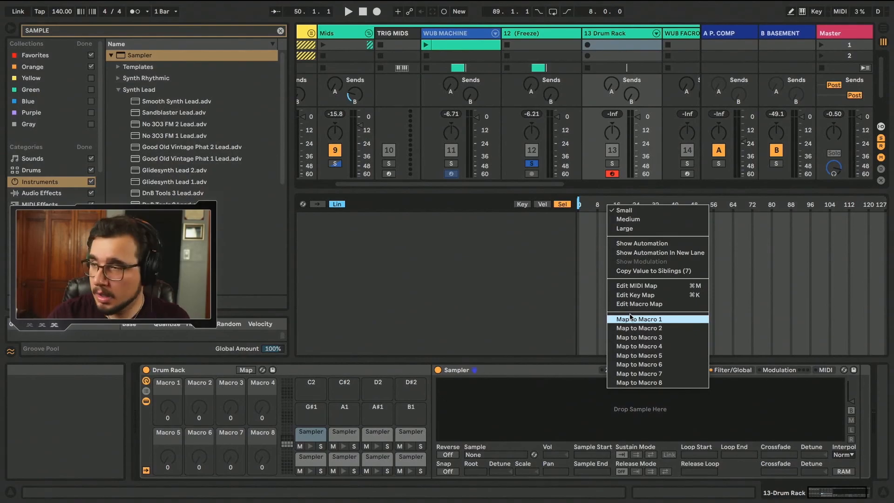
click(546, 299)
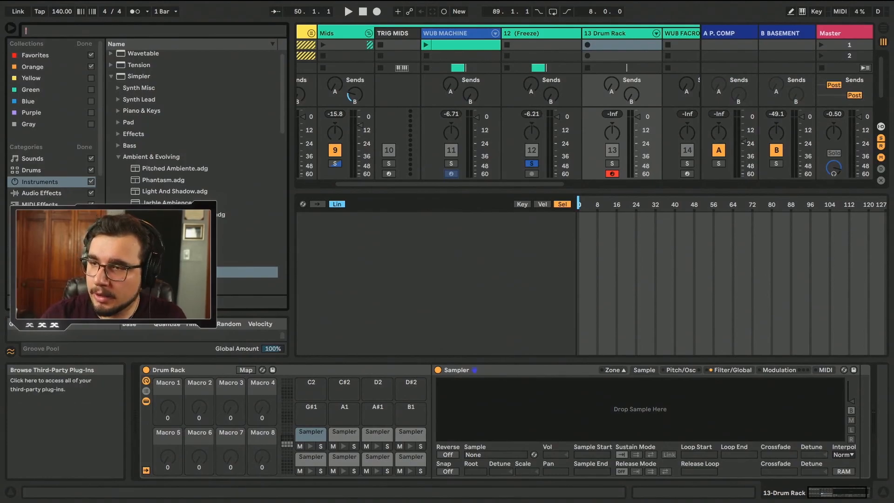
Browse the TOOG_GOOT sample pack's TOOG_GOOT_bass_one_shot folder down to the granular jectile and growl samples
scroll(51, 228, down, 5)
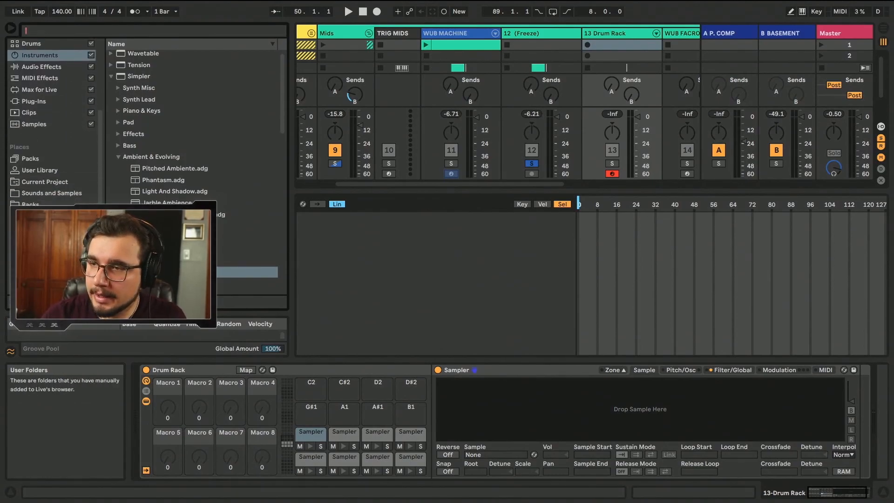
scroll(70, 202, down, 1)
click(74, 190)
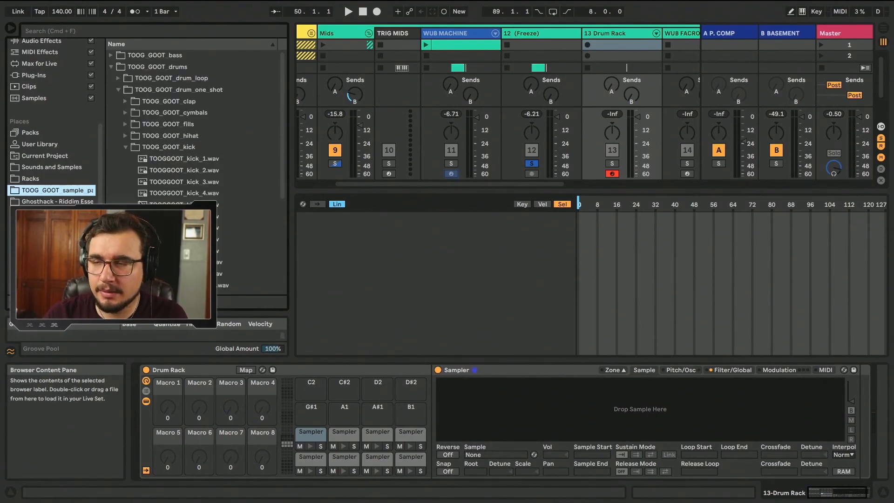
click(125, 147)
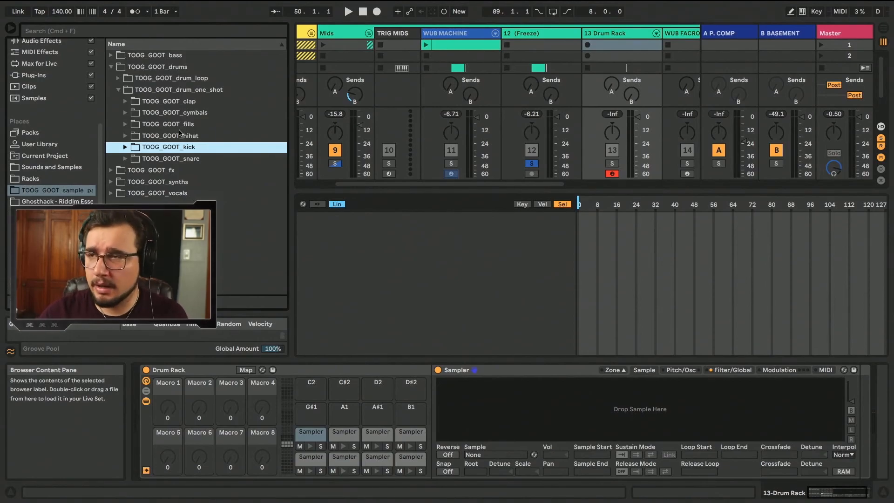
click(118, 89)
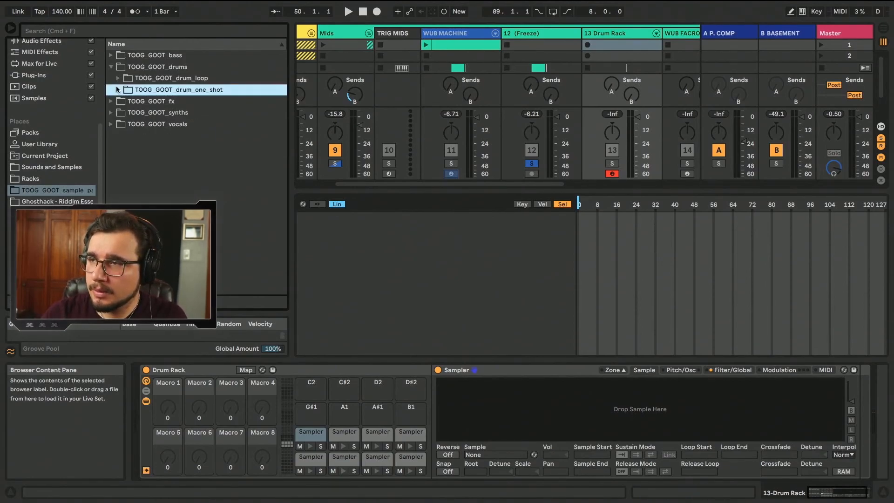
click(112, 55)
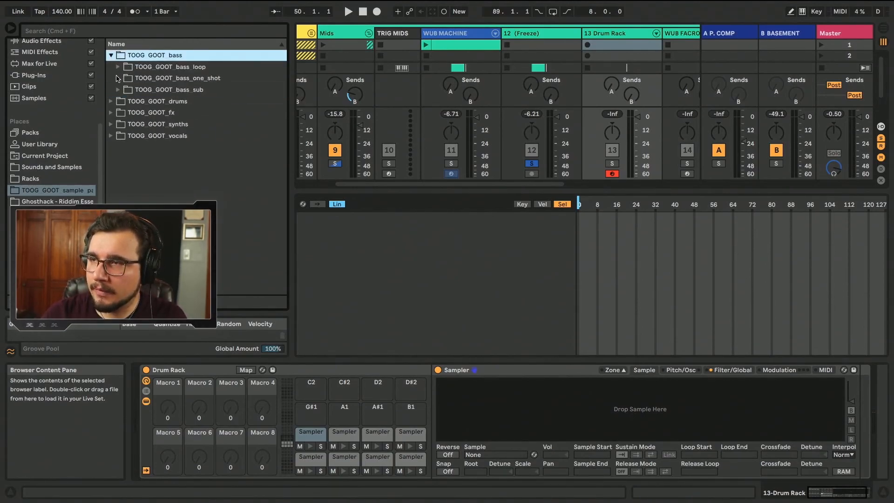
click(118, 78)
scroll(190, 185, down, 10)
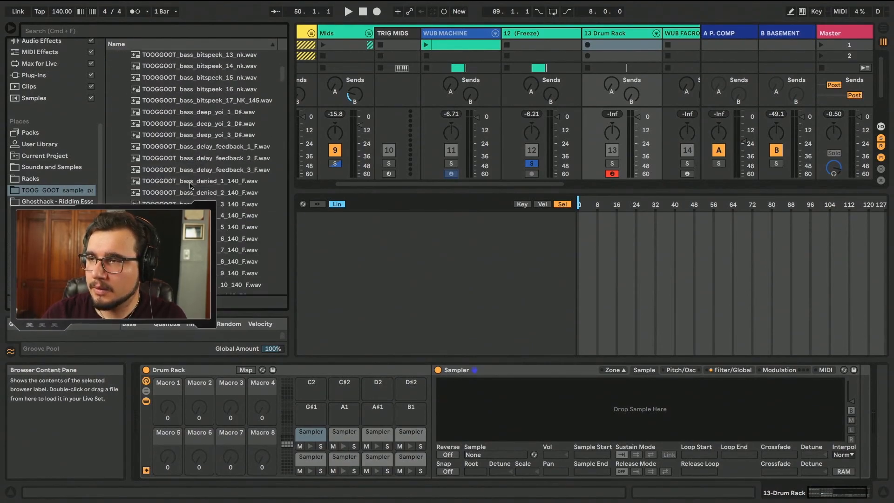
scroll(190, 185, down, 10)
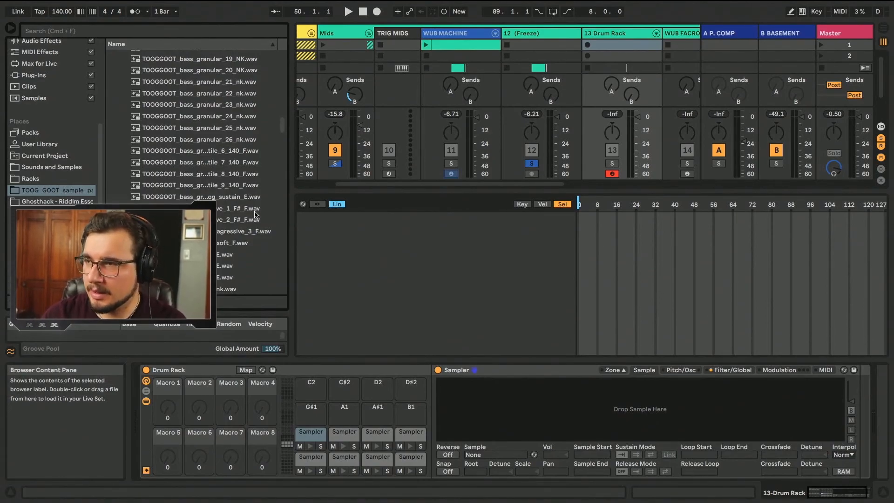
Add the samples from granular_jectile_6_140_F through growl_agressive_3_F to the E1 Sampler's sample layers
click(250, 152)
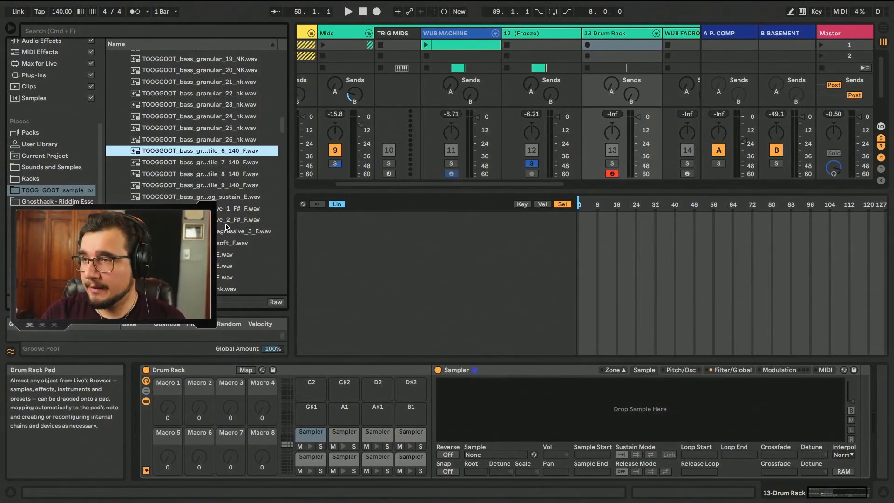
click(255, 233)
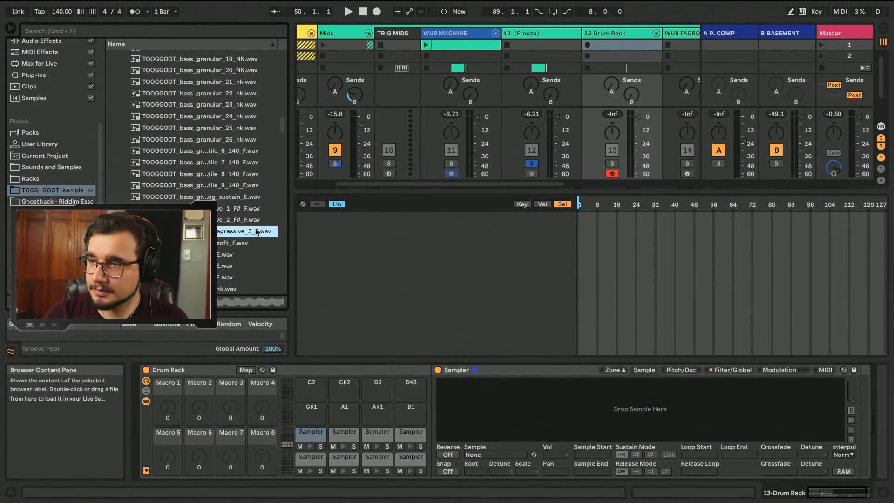
shift+click(247, 164)
shift+click(246, 150)
drag(247, 151, 433, 287)
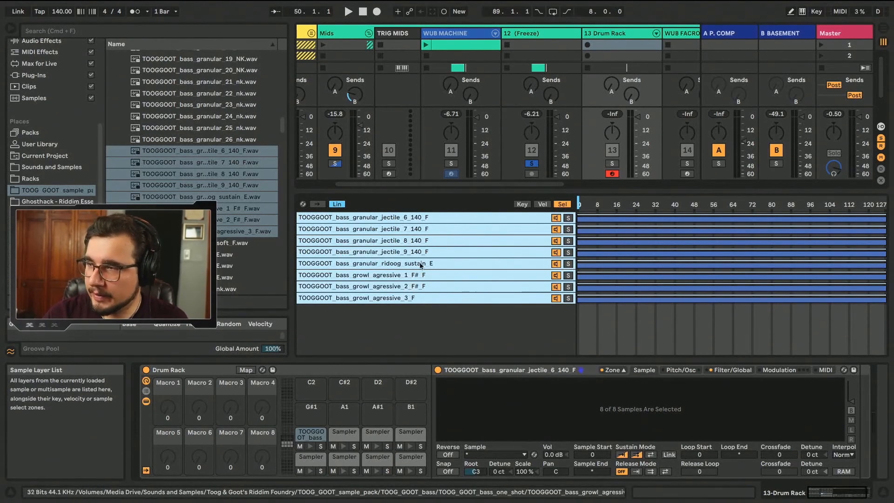
Delete the growl_agressive_1, growl_agressive_2 and granular_ridoog_sustain layers from the E1 Sampler
click(424, 286)
shift+click(426, 278)
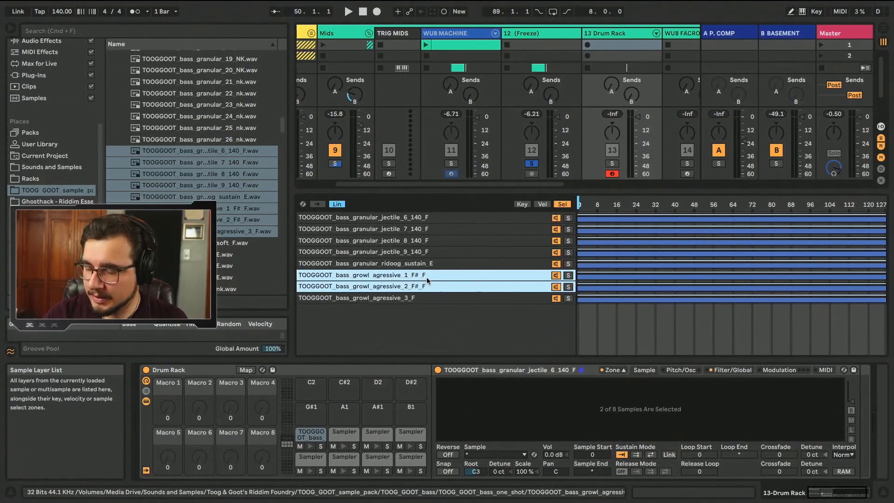
key(Delete)
click(431, 264)
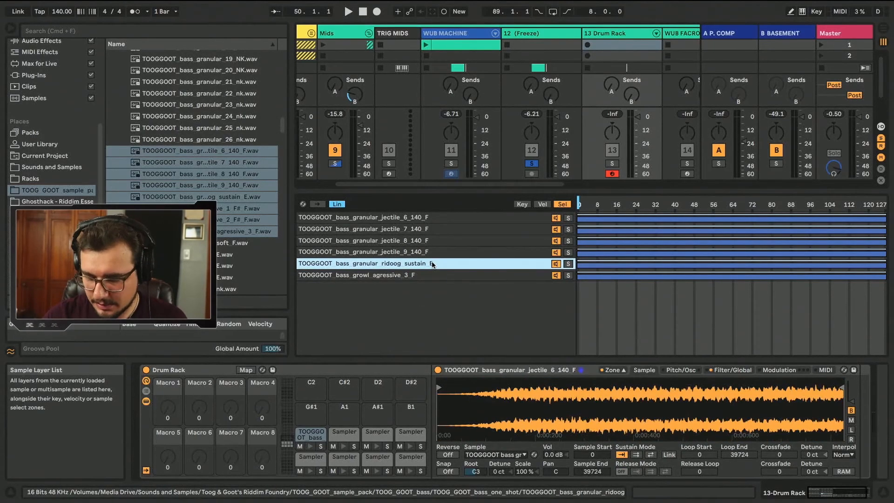
key(Delete)
Add the bass_growl_soft_F sample and the bass_jectile_1 to 6 140_F samples to the E1 Sampler's layers
scroll(228, 225, down, 2)
click(228, 224)
drag(227, 224, 335, 309)
click(254, 283)
scroll(254, 283, down, 4)
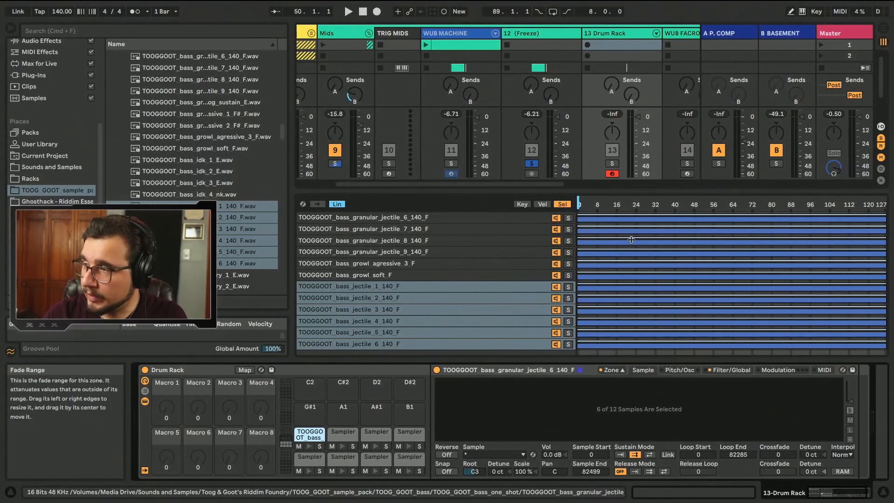
Distribute the select zone ranges of all the E1 Sampler's layers equally, and select the first layer
click(647, 242)
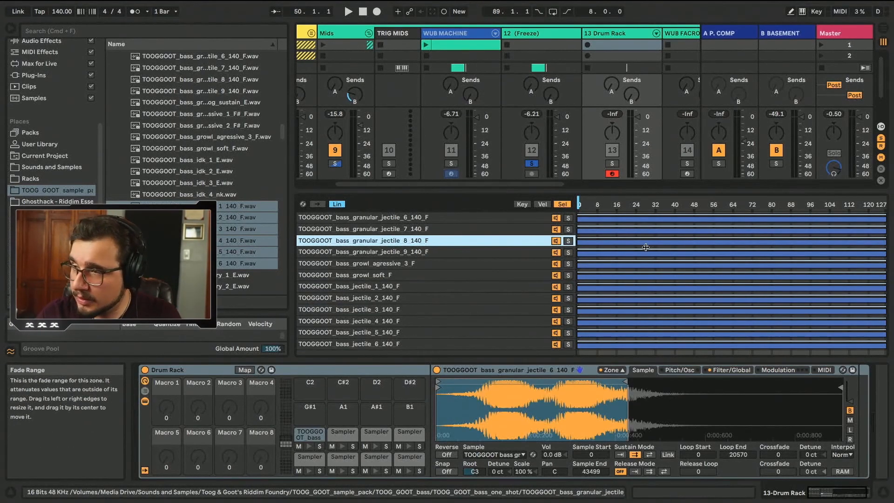
key(super+a)
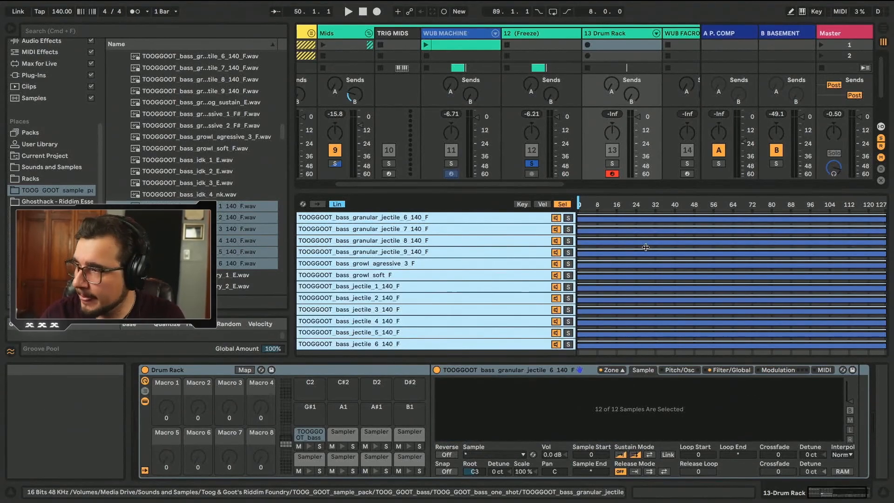
right_click(604, 232)
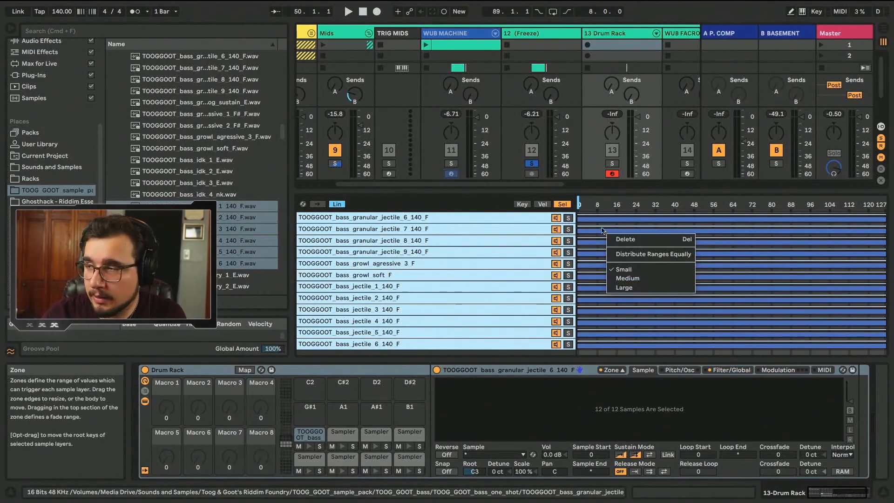
click(636, 254)
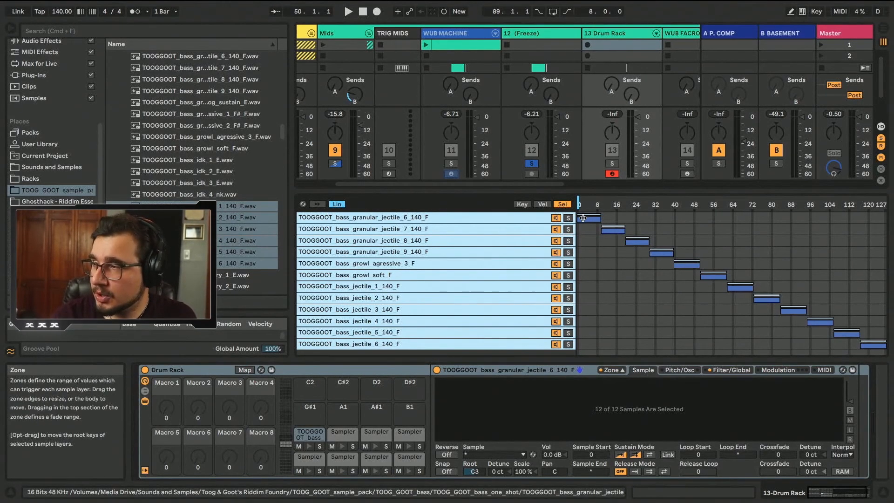
click(536, 218)
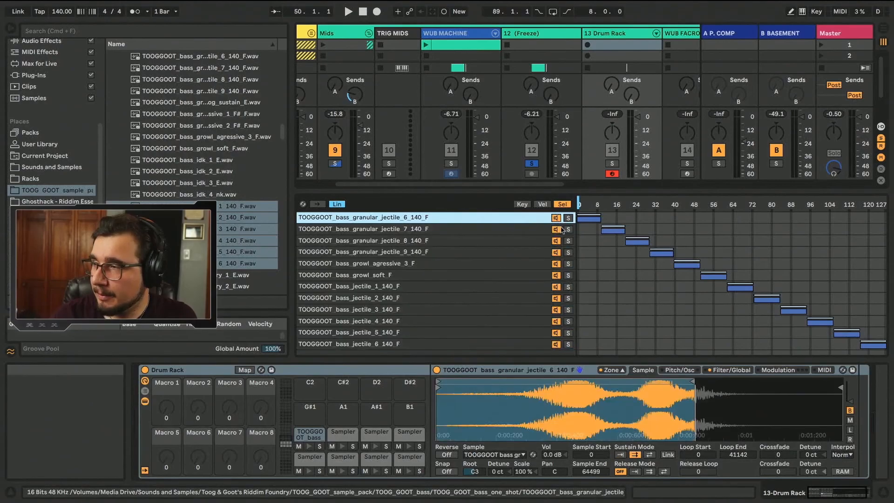
Map the E1 Sampler's sample selector to Macro 1 of the Drum Rack
click(536, 240)
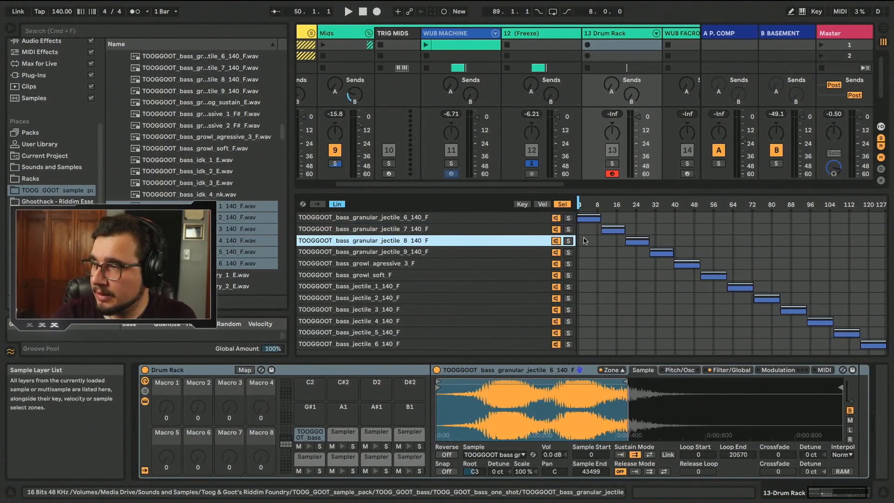
click(433, 252)
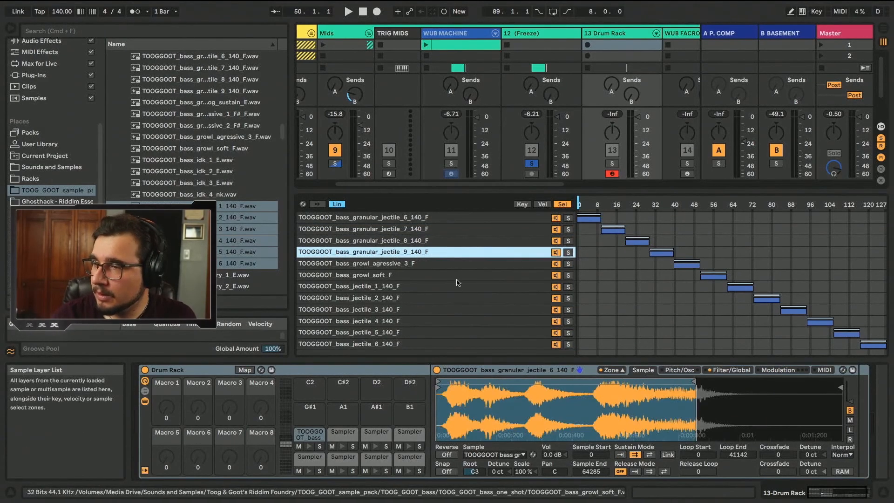
right_click(607, 203)
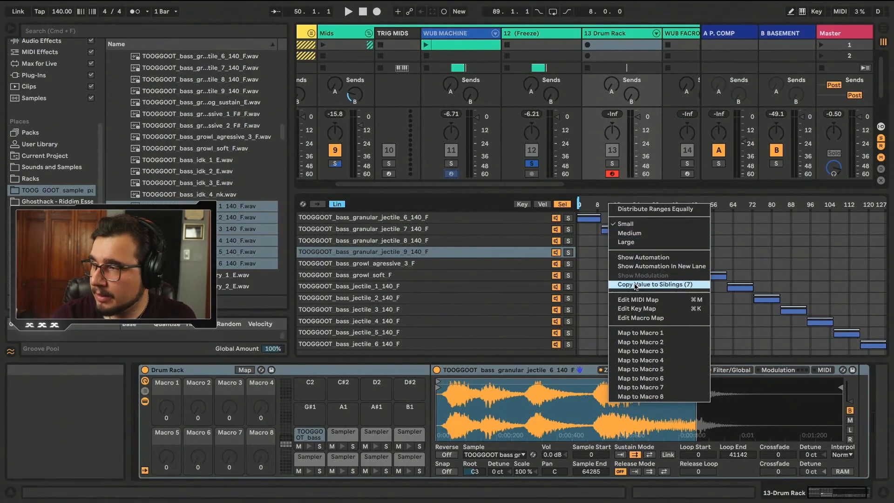
click(650, 332)
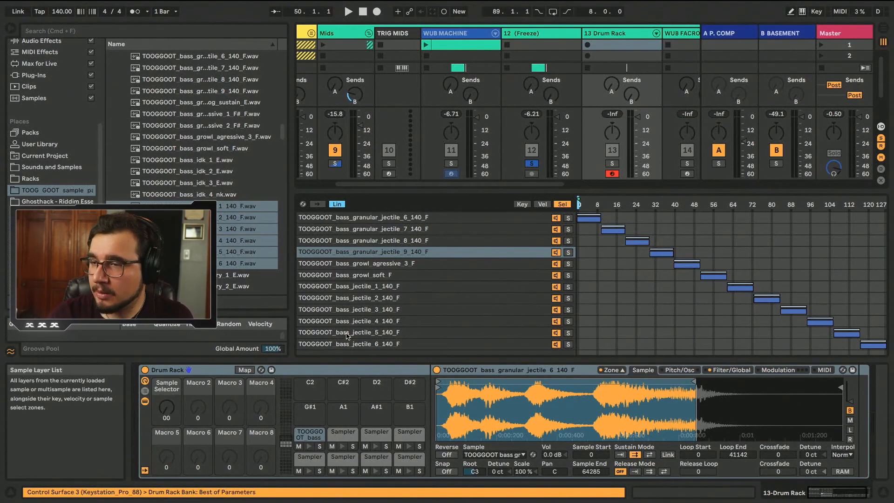
Rename the Drum Rack's first macro as "TOOGOOT F"
right_click(169, 387)
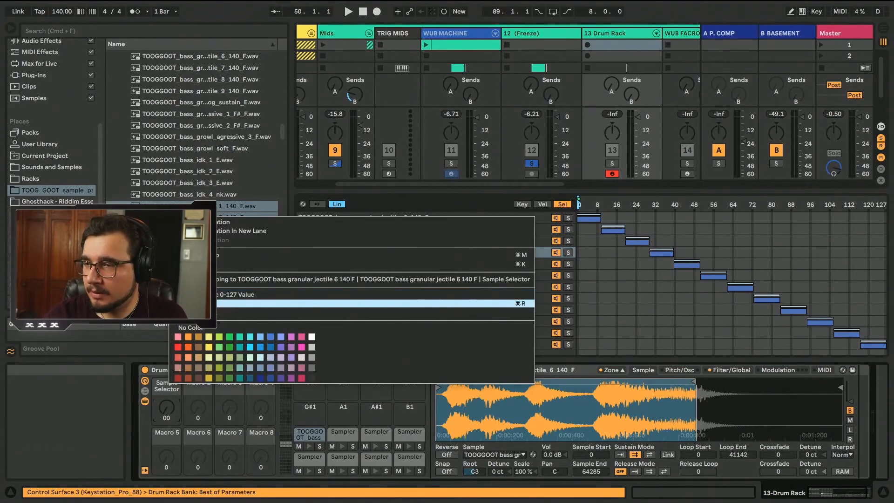
click(190, 303)
text(TOGO})
key(BackSpace)
key(BackSpace)
key(BackSpace)
key(BackSpace)
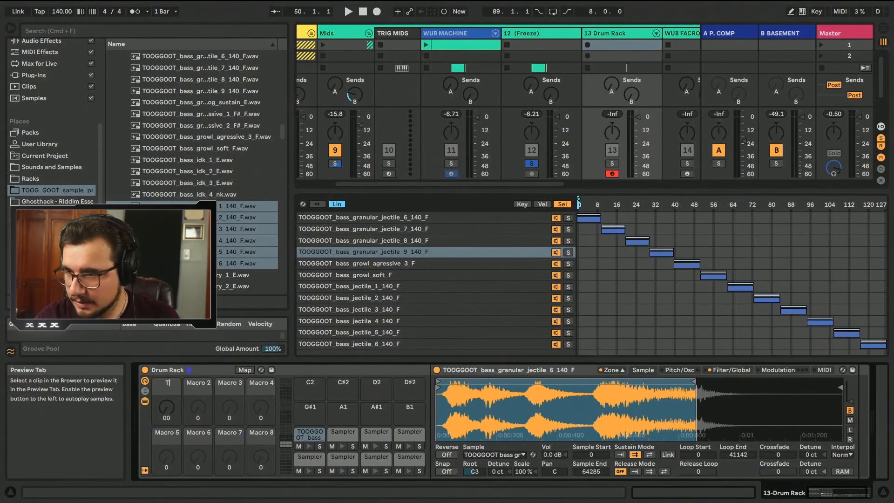
text(OOGOOT)
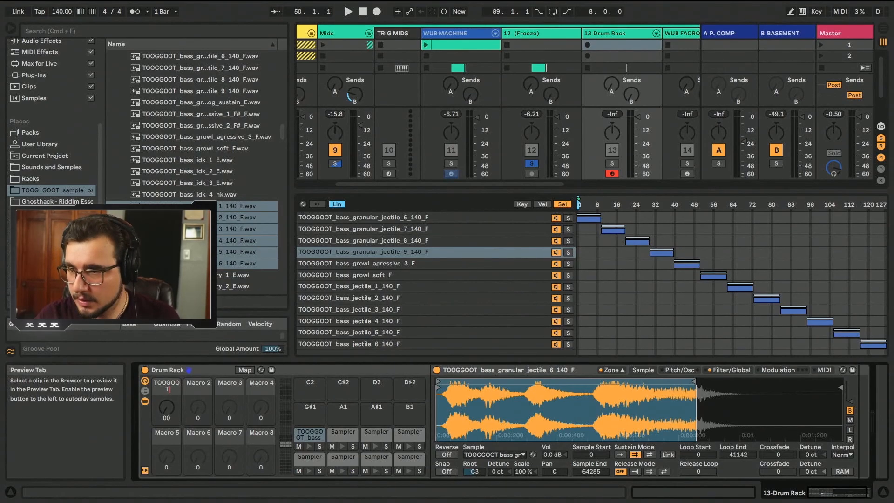
text( F)
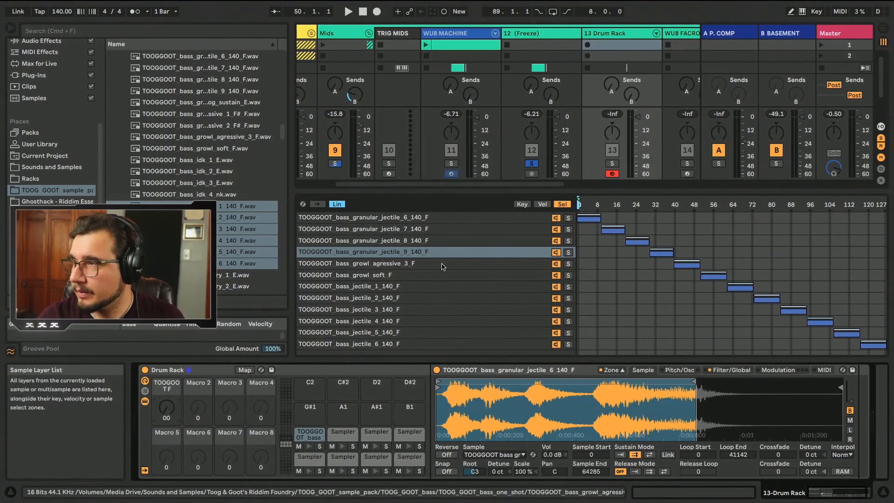
Check the TooGoot Yoink Kit rack on the WUB MACHINE track for reference, and return to the 13 Drum Rack track
click(468, 38)
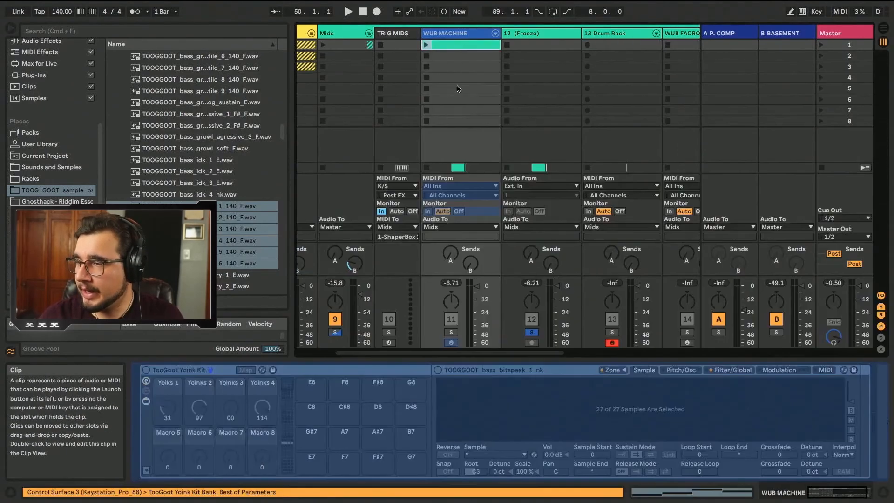
click(548, 37)
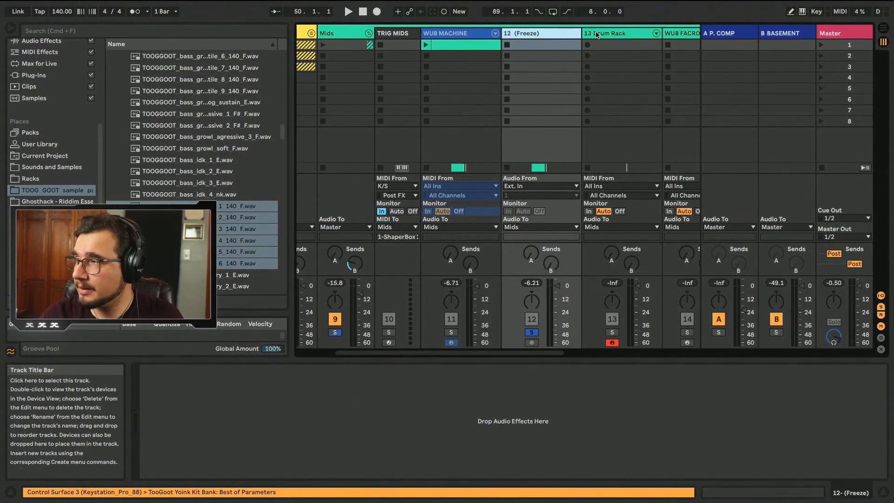
click(598, 35)
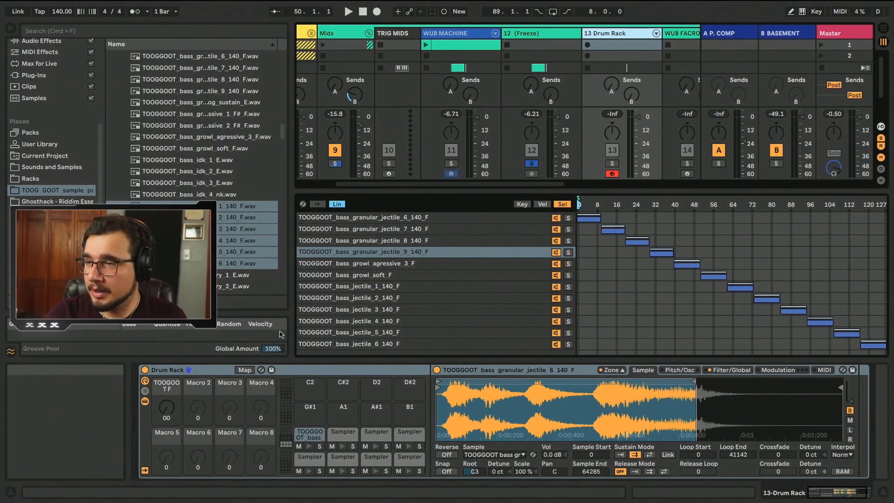
Add the samples from bass_machine_1_F_140 through bass_machine_starting_4_F_140 to the F1 Sampler's sample layers
scroll(236, 234, down, 10)
scroll(236, 234, down, 6)
scroll(235, 224, down, 2)
click(248, 193)
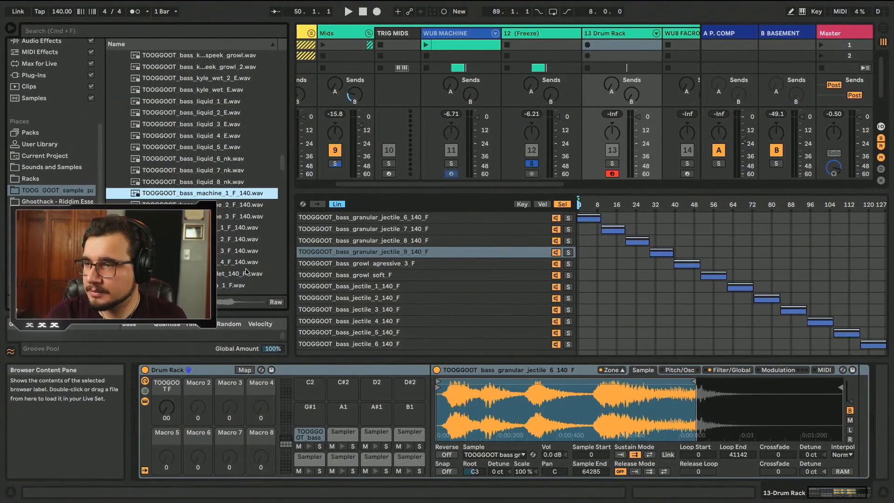
shift+click(254, 264)
drag(254, 264, 343, 434)
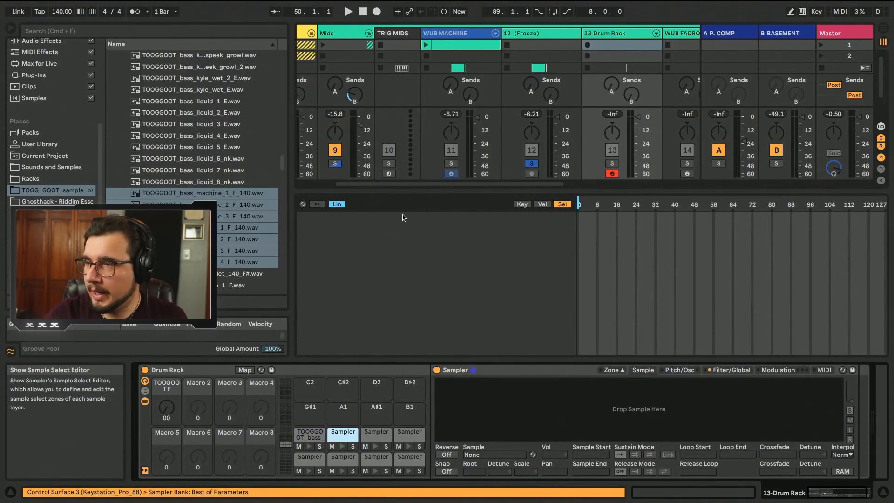
drag(193, 196, 381, 257)
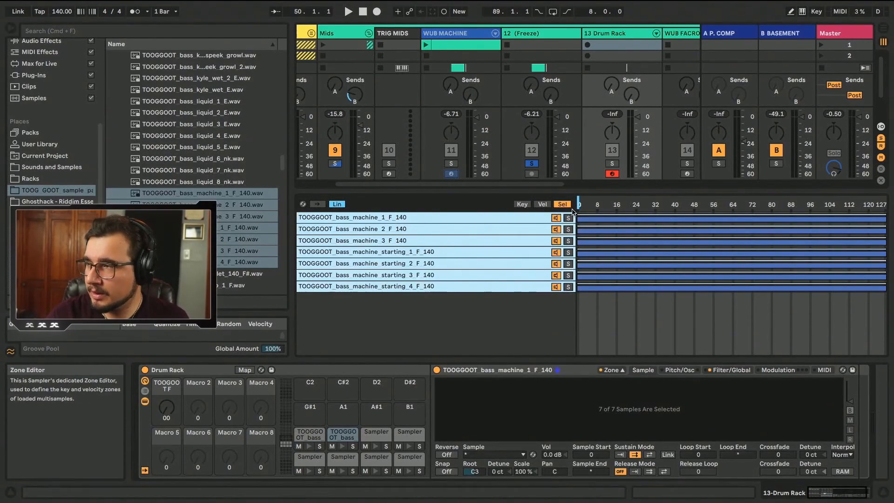
Distribute the select zones of the F1 Sampler's layers equally and map its sample selector to Macro 2
right_click(648, 243)
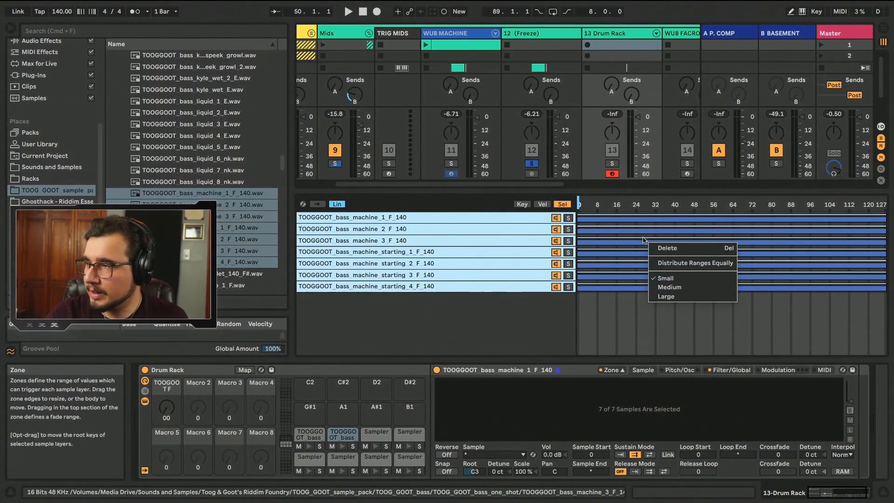
click(679, 264)
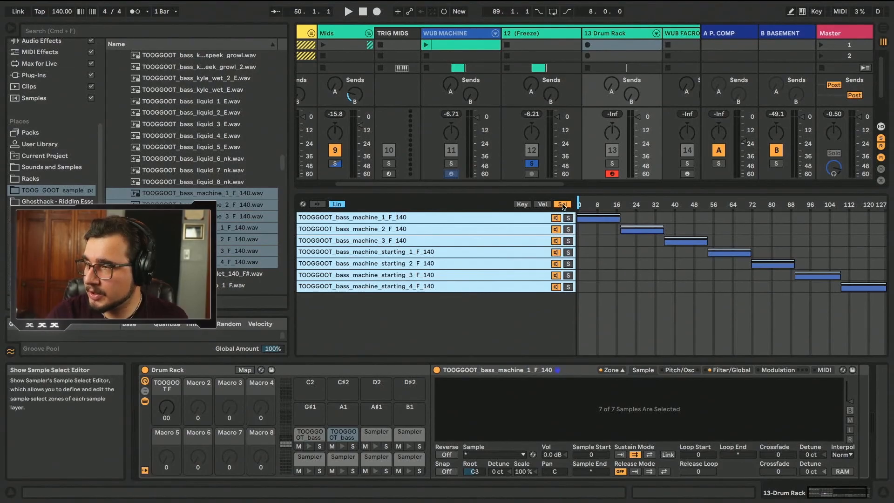
right_click(686, 205)
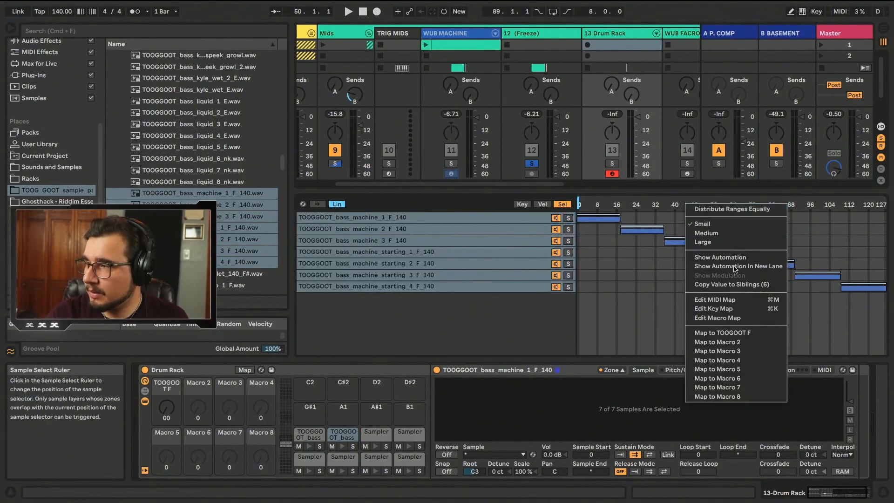
click(740, 342)
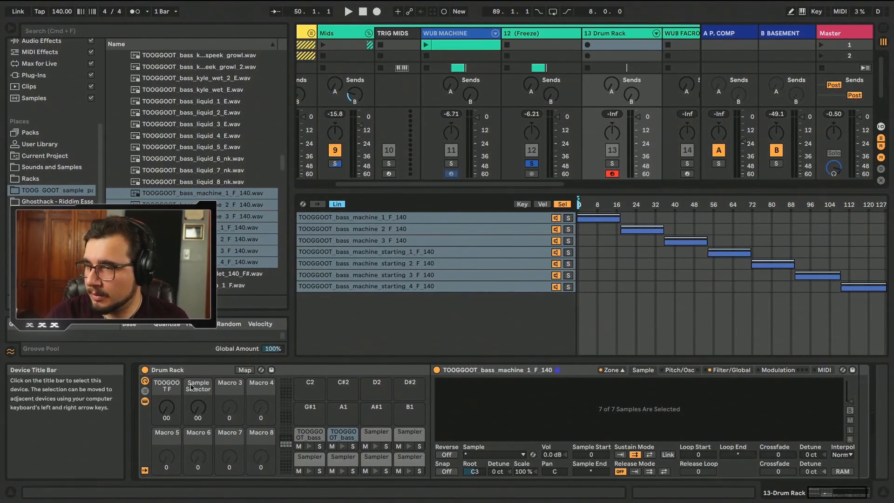
Rename the Drum Rack's second macro as "TOO GOOT F"
right_click(206, 384)
click(259, 301)
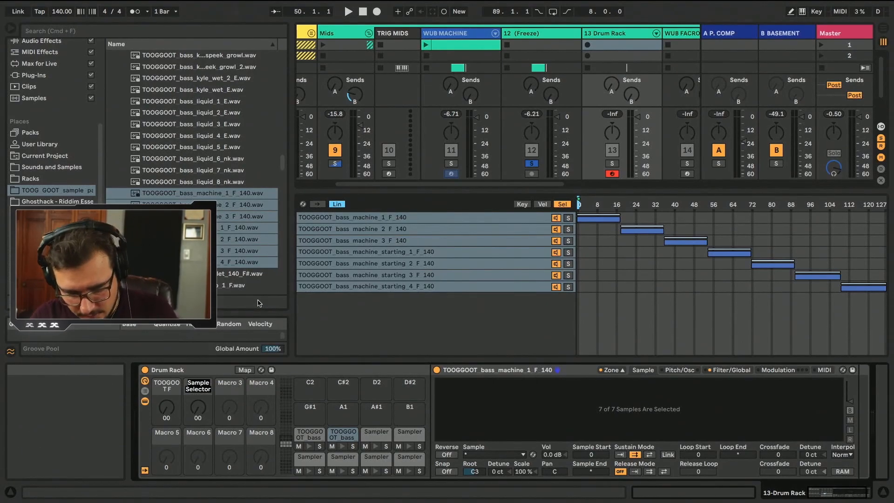
text(TOO GOOT)
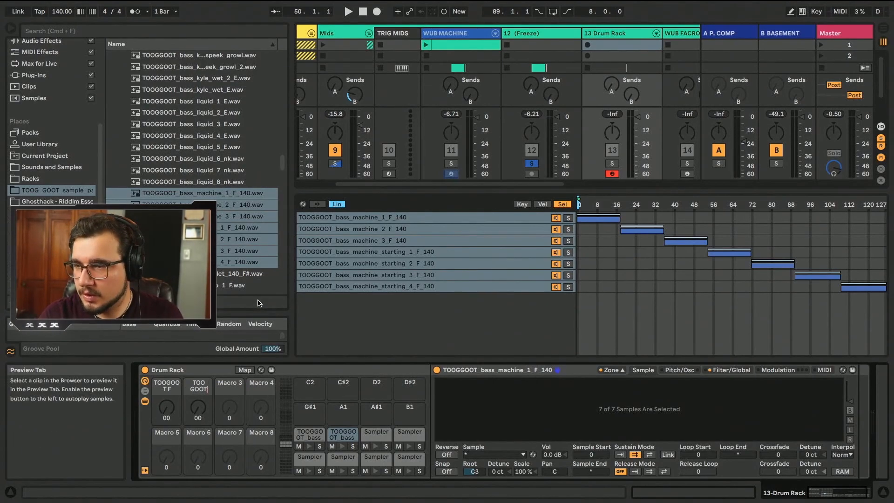
text( F)
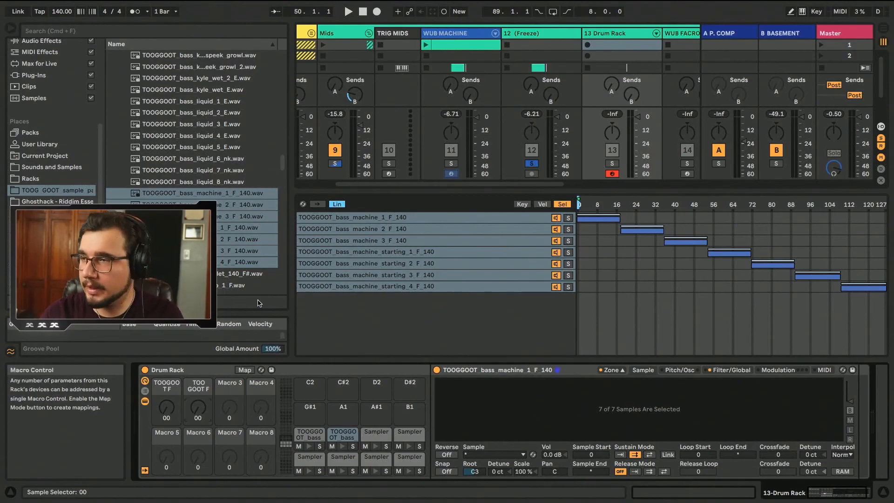
Create a one-bar MIDI clip in the 13 Drum Rack track's first slot, with an E1 note at 1.1 and an F1 note at 1.2
click(443, 47)
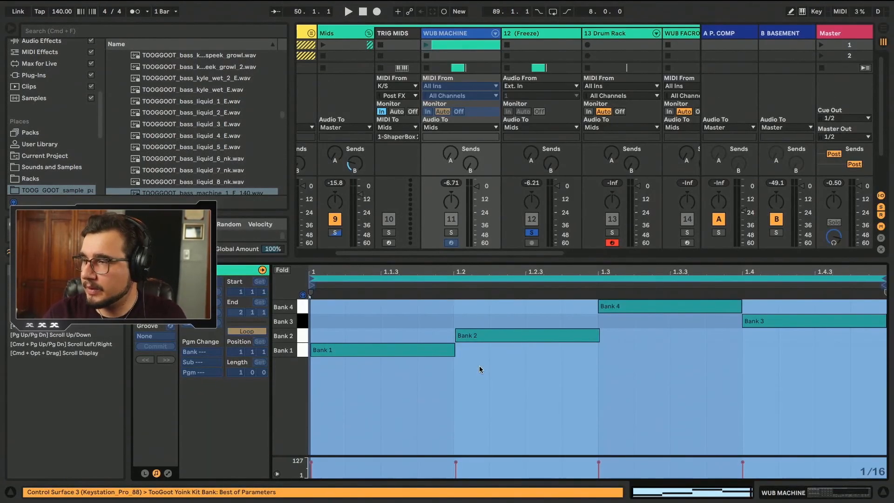
double_click(621, 48)
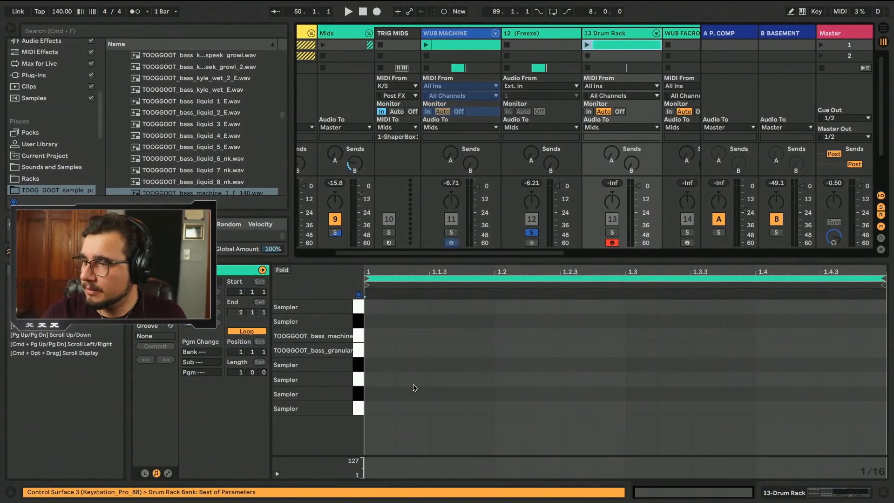
double_click(378, 355)
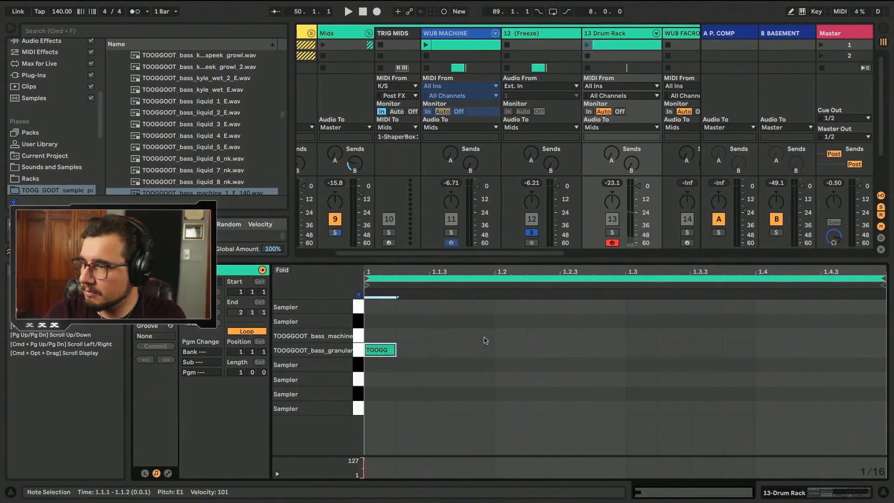
double_click(484, 336)
drag(484, 337, 438, 342)
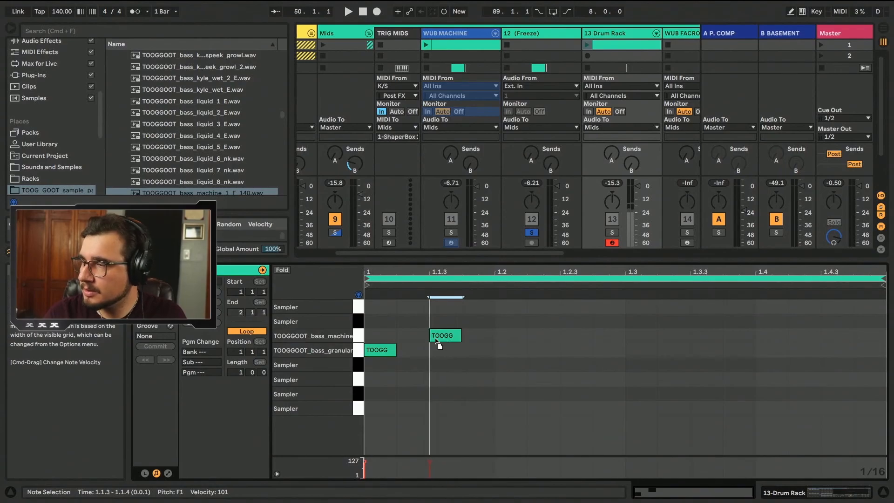
click(563, 343)
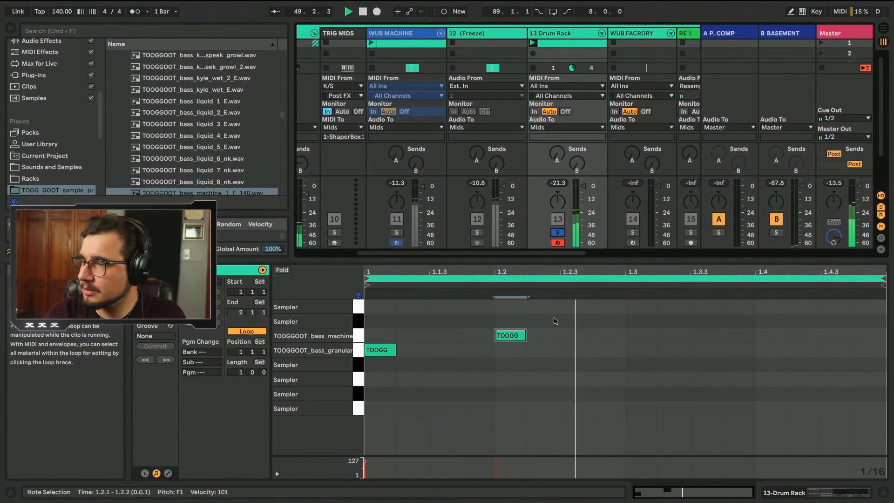
Lengthen the clip's E1 and F1 notes to one beat each and copy the F1 note to 1.3
drag(535, 333, 494, 351)
click(561, 363)
key(space)
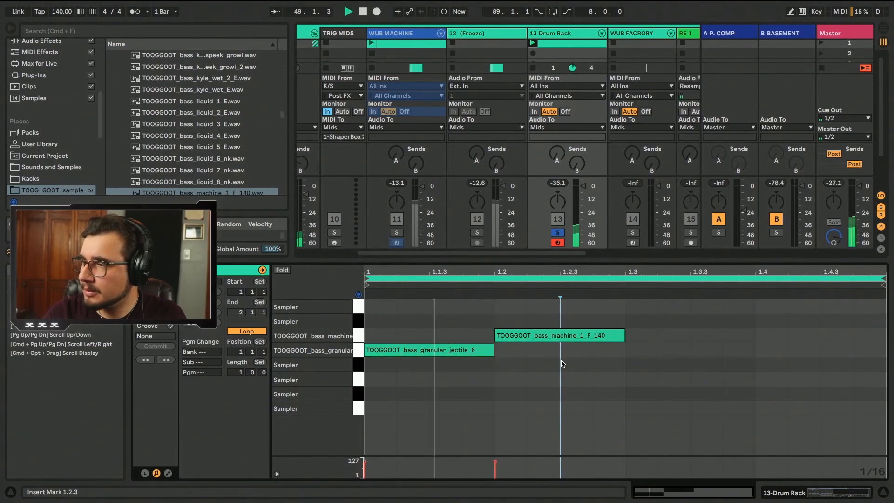
key(space)
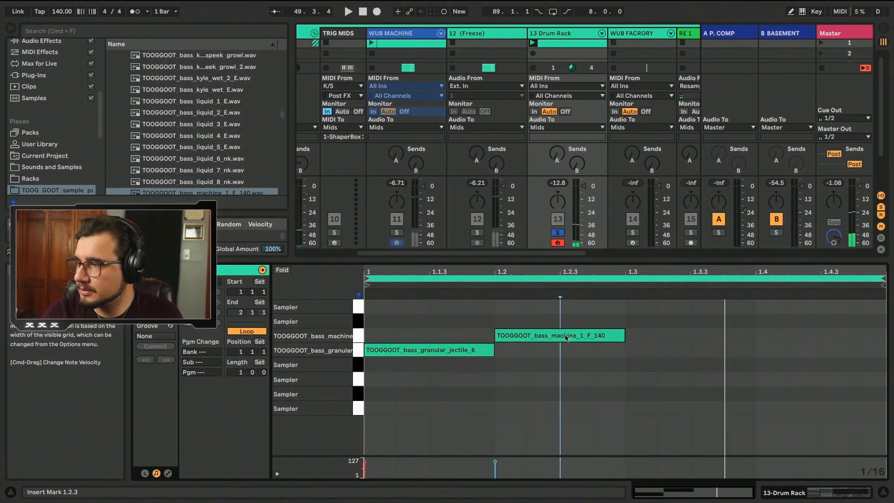
click(459, 353)
drag(557, 338, 678, 335)
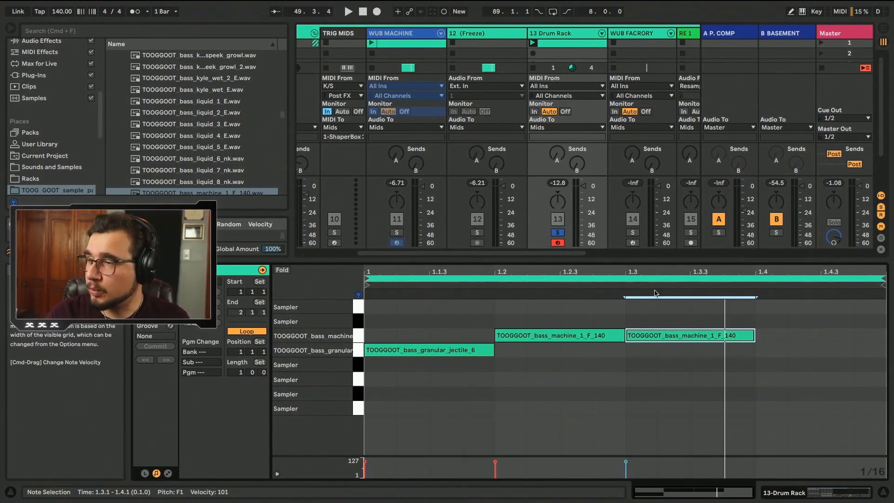
Play the clip and set the Drum Rack's TOOGOOT F macro to 98
double_click(557, 34)
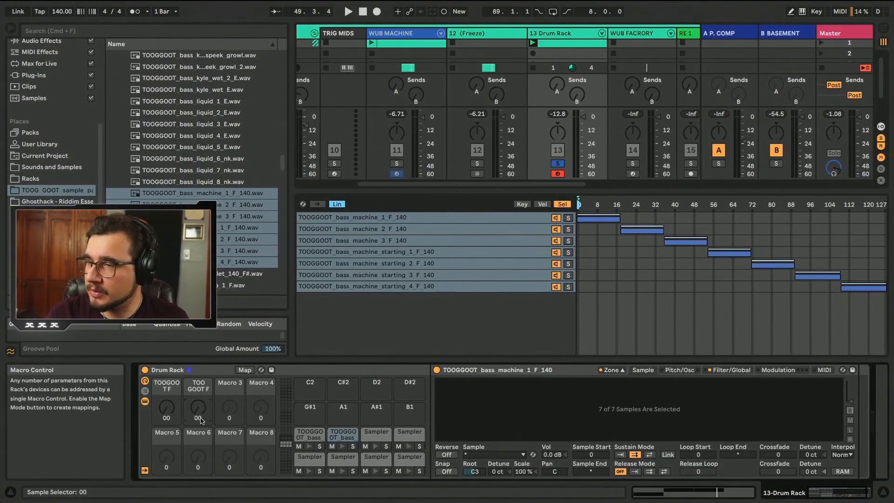
key(space)
drag(166, 407, 164, 389)
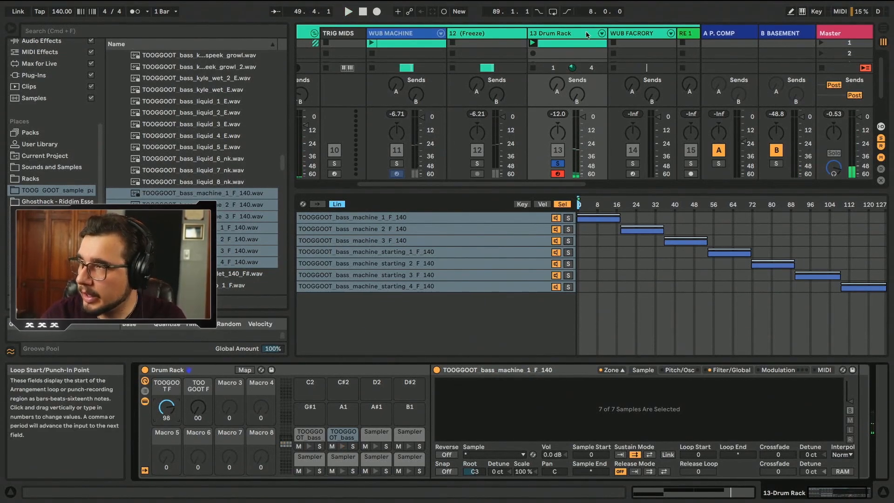
Add a one-beat E1 note at 1.4 to the 13 Drum Rack clip, filling the rest of the bar
double_click(574, 42)
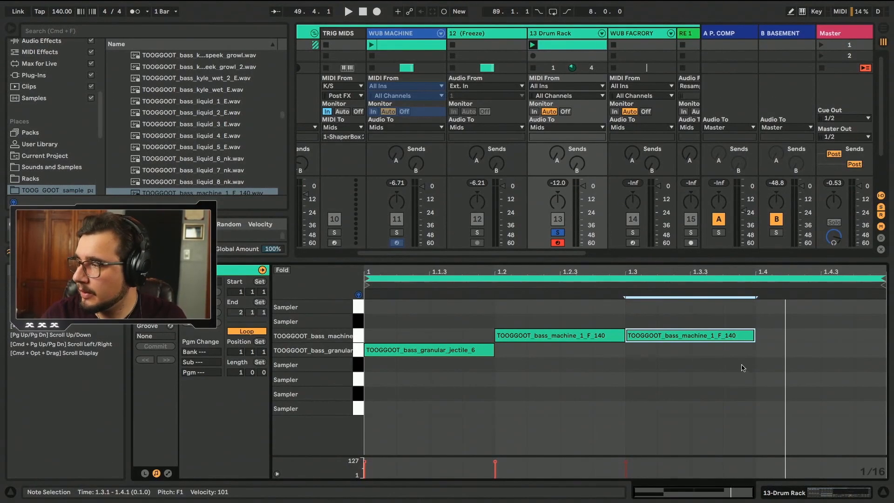
click(785, 357)
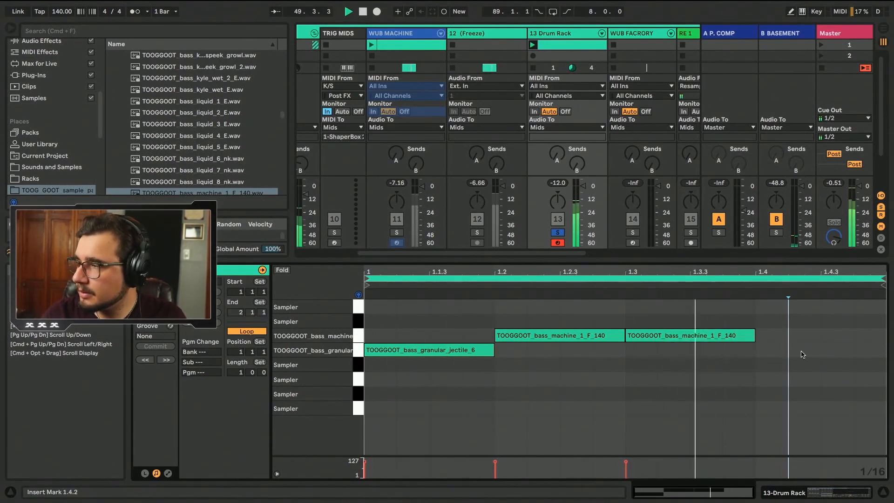
double_click(786, 358)
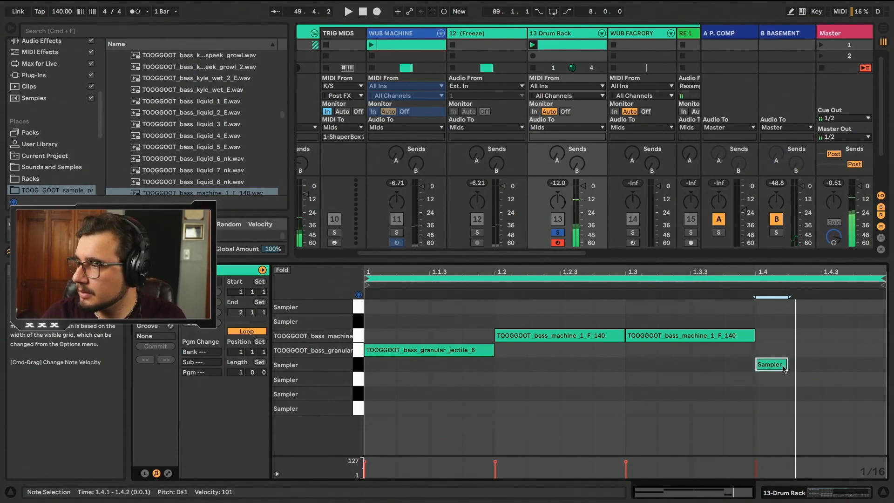
drag(786, 353, 884, 352)
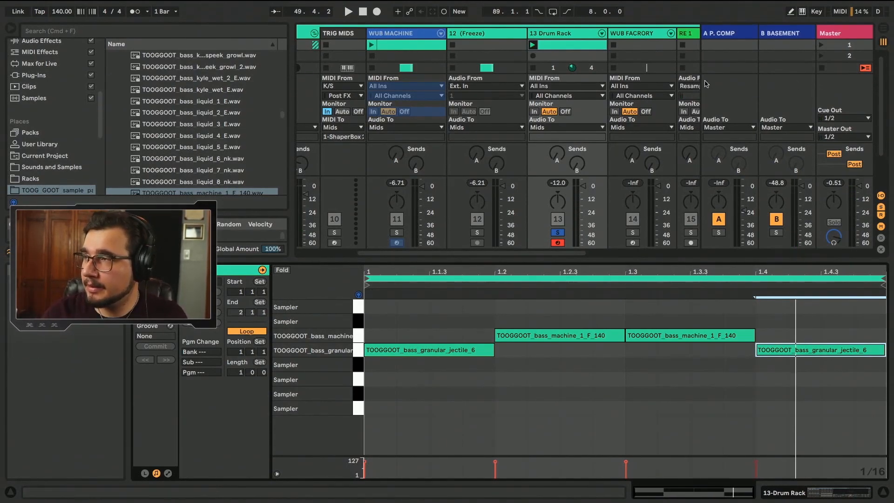
Add PHAT RACKS SELECTORS MK 1 from the Racks folder to the end of the 13 Drum Rack device chain
double_click(556, 35)
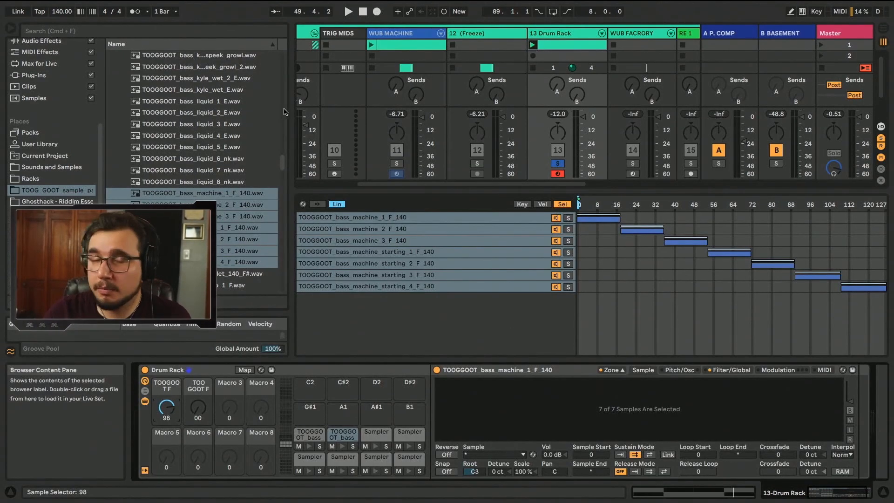
click(55, 178)
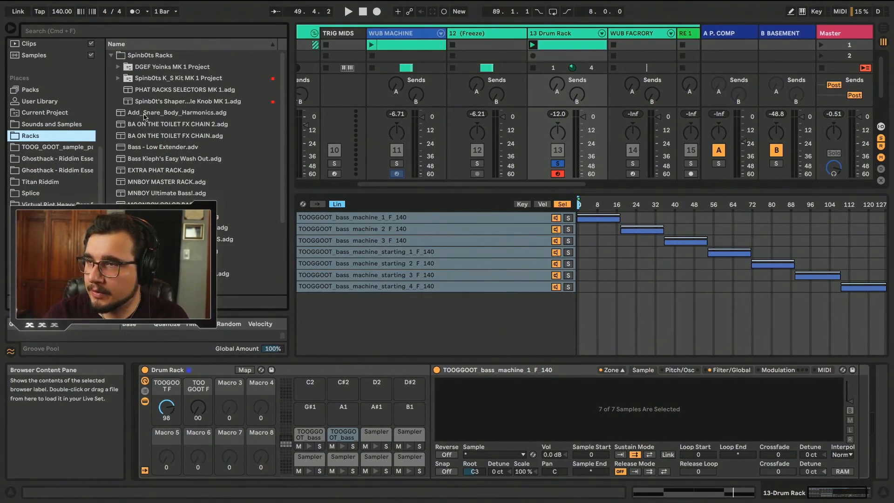
click(176, 100)
drag(191, 89, 855, 396)
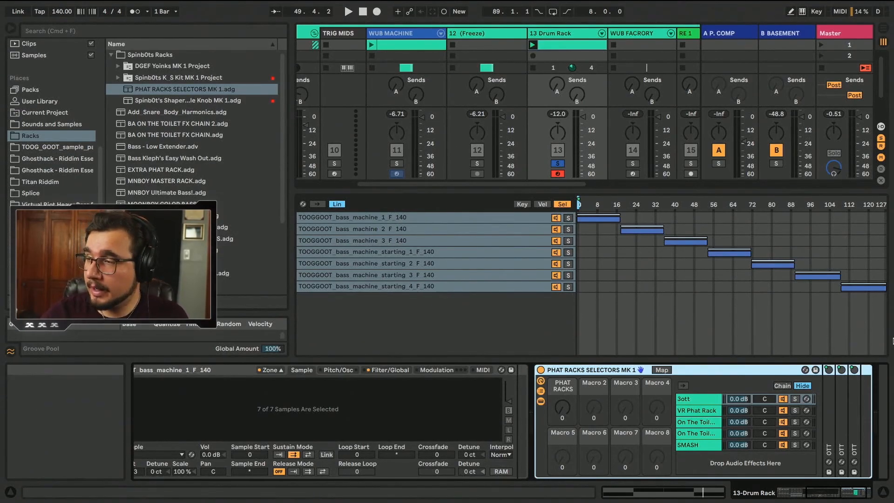
Set the PHAT RACKS macro to 43 and audition the clip, raise the macro to 88, and stop playback
drag(563, 411, 562, 391)
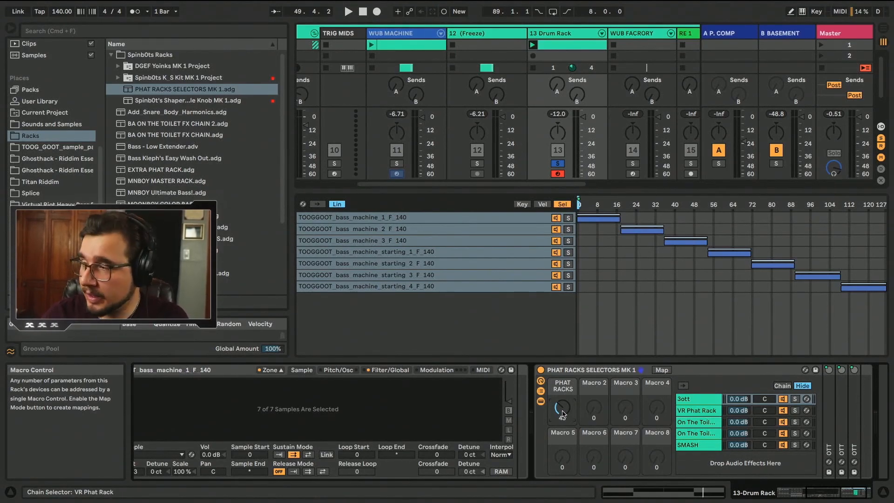
key(space)
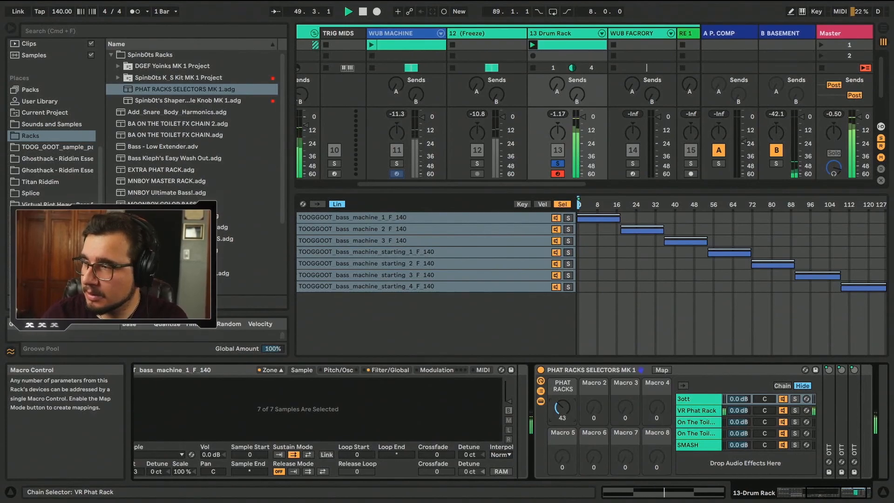
drag(561, 411, 561, 392)
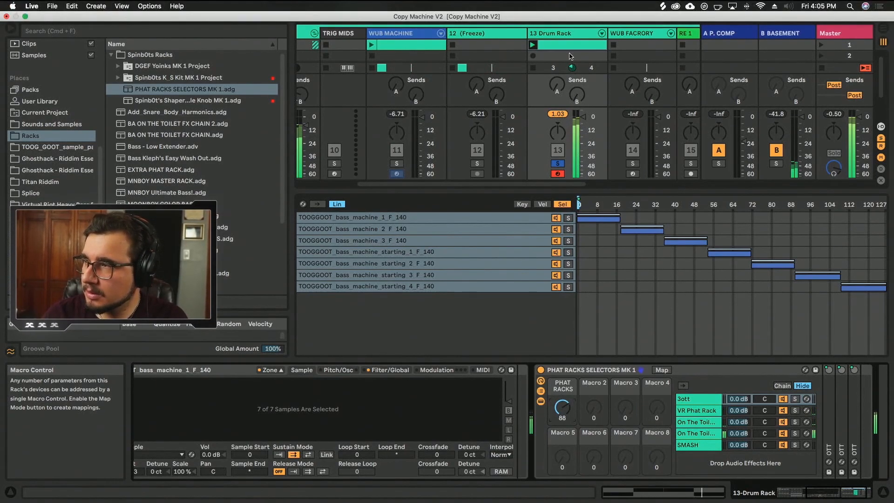
click(572, 112)
scroll(327, 92, right, 5)
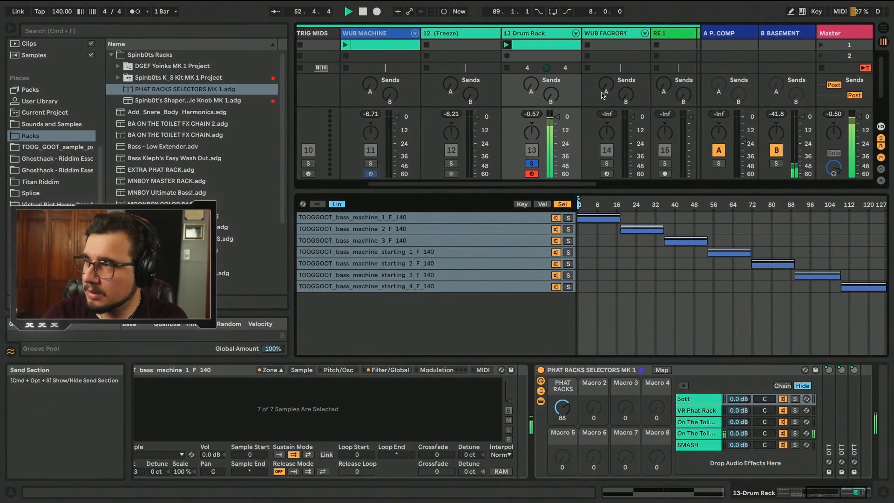
key(space)
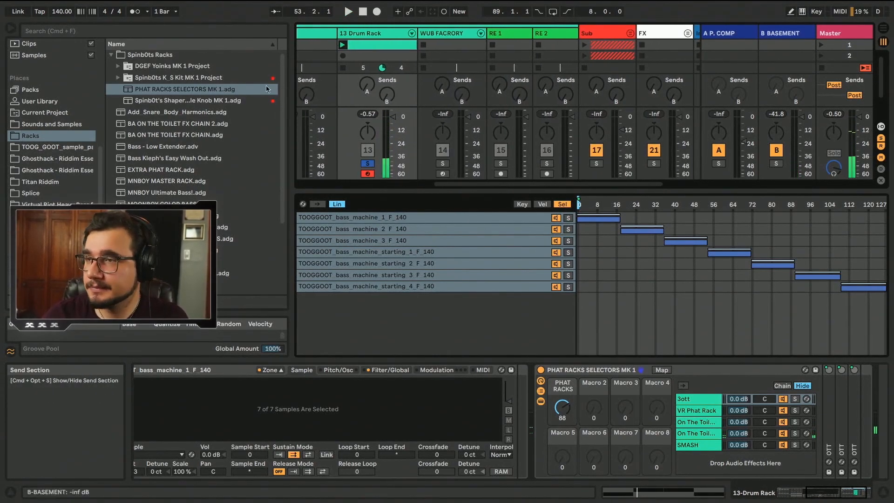
Add Spinb0t's Shaperbox Wobble Knob MK 1 after the PHAT RACKS SELECTORS rack and close all the ShaperBox 2 plug-in windows
click(101, 52)
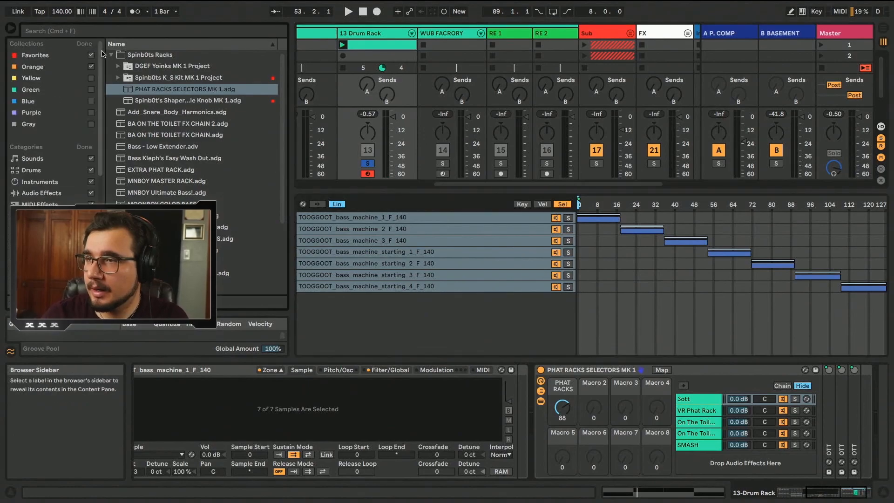
click(177, 100)
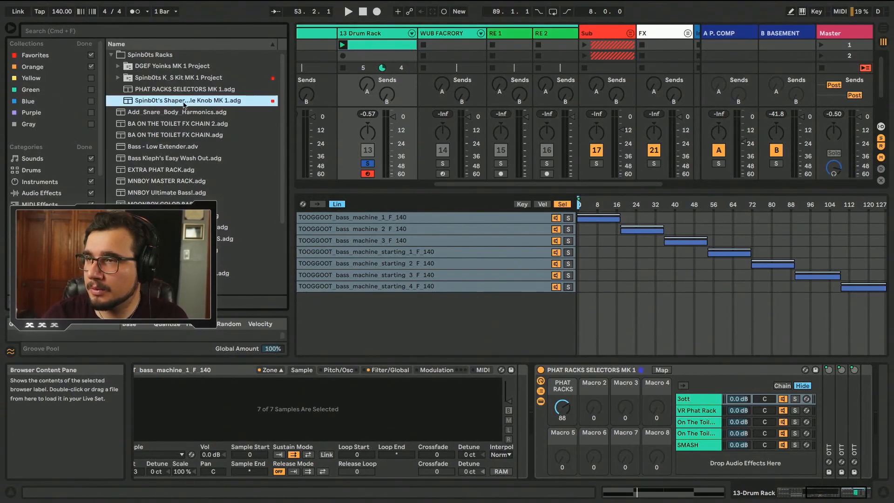
drag(182, 103, 832, 422)
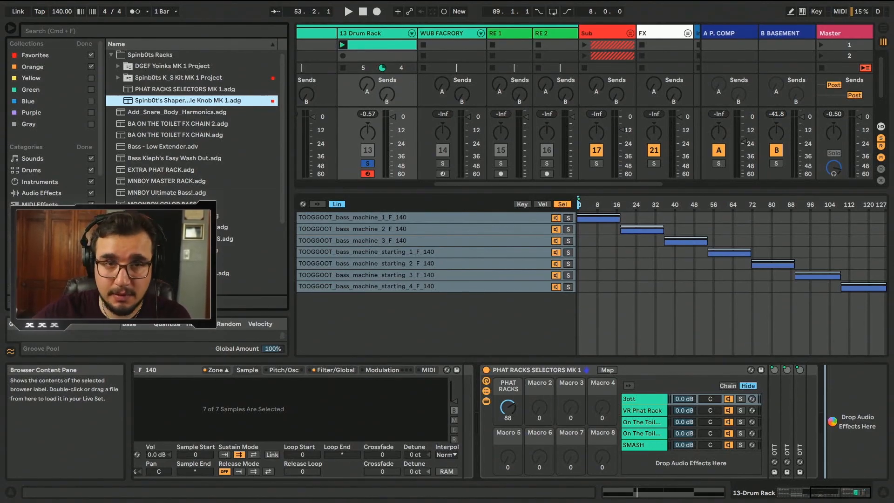
drag(832, 422, 833, 424)
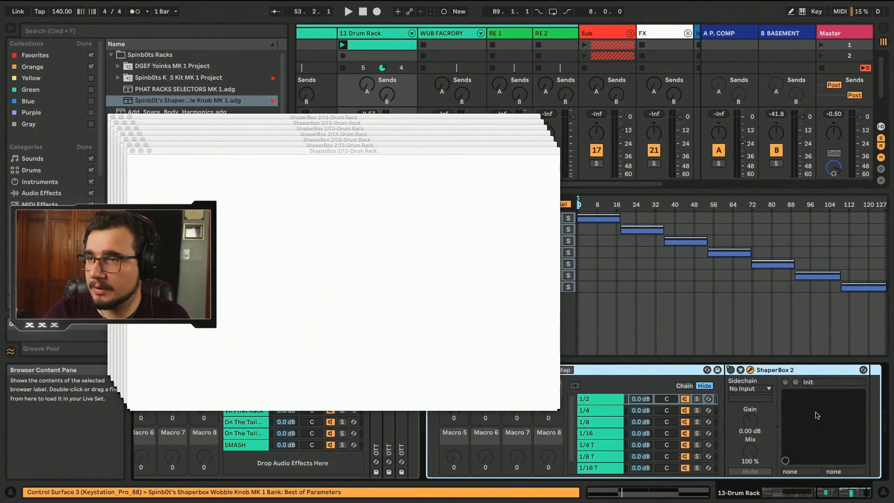
click(132, 151)
click(129, 146)
click(126, 139)
click(123, 134)
click(121, 128)
click(116, 123)
click(113, 116)
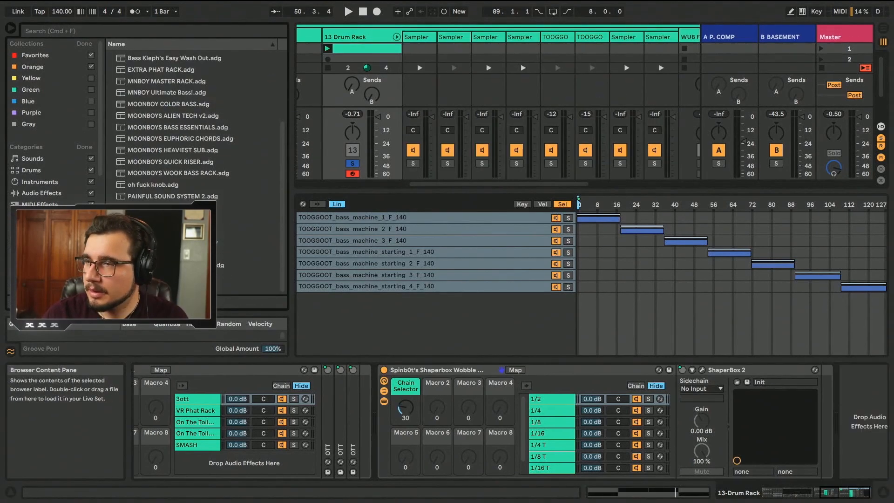
Add SPINFECTS A1 to the chain's end and, during playback, set Metal Amount 56 %, Saturation 108, OH FUCK 15 and Chorus 23
drag(247, 231, 852, 415)
key(space)
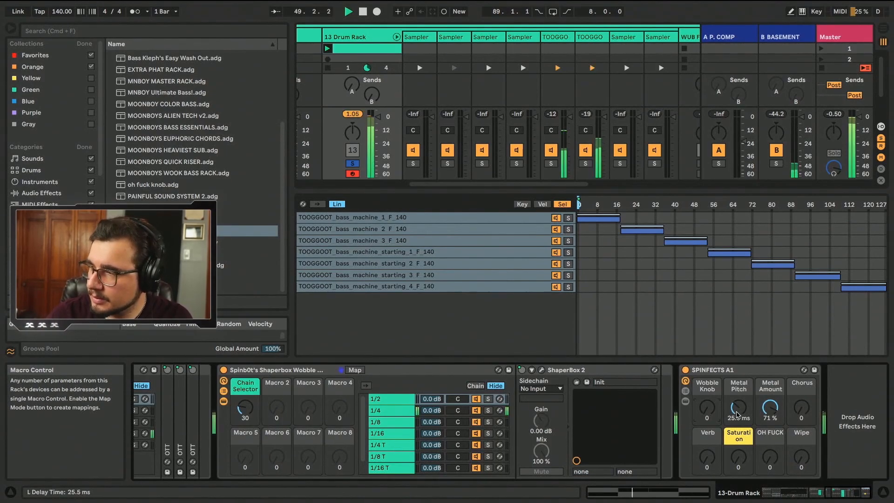
drag(772, 412, 772, 421)
click(735, 408)
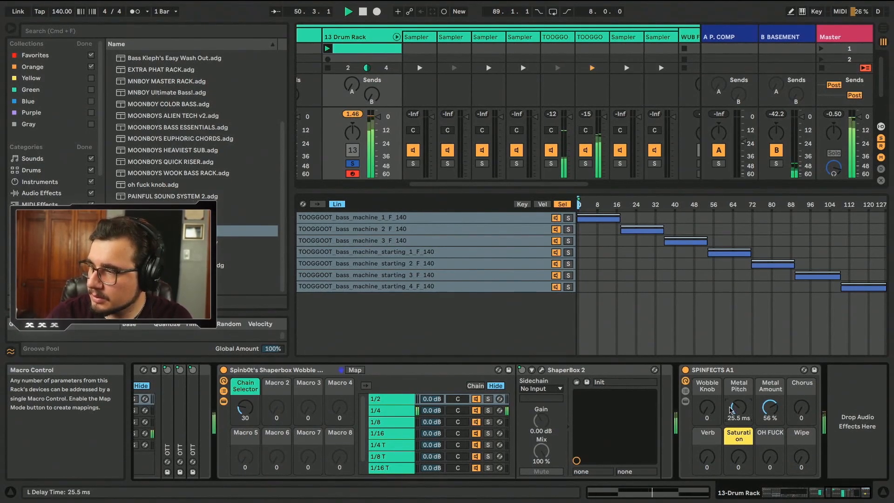
drag(737, 466, 769, 459)
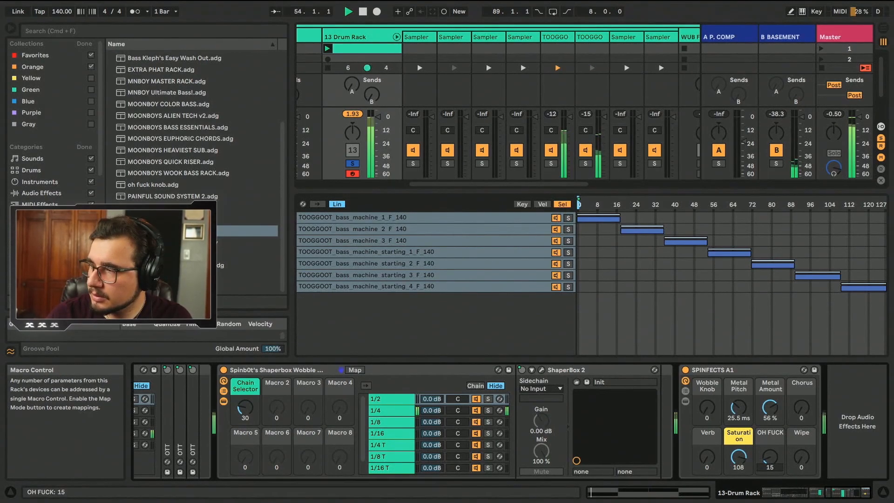
drag(801, 410, 801, 397)
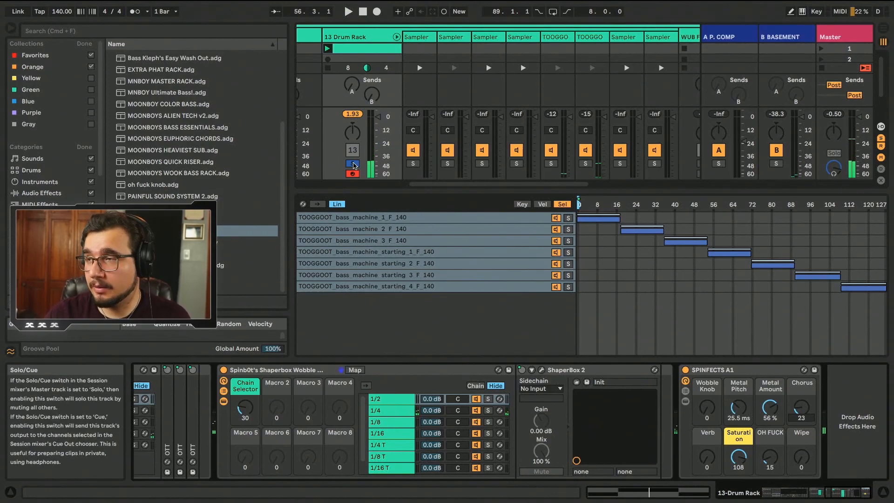
Activate the 12 (Freeze) track in the Arrangement and play it together with the Drum Rack clip from bar 49
scroll(372, 164, left, 3)
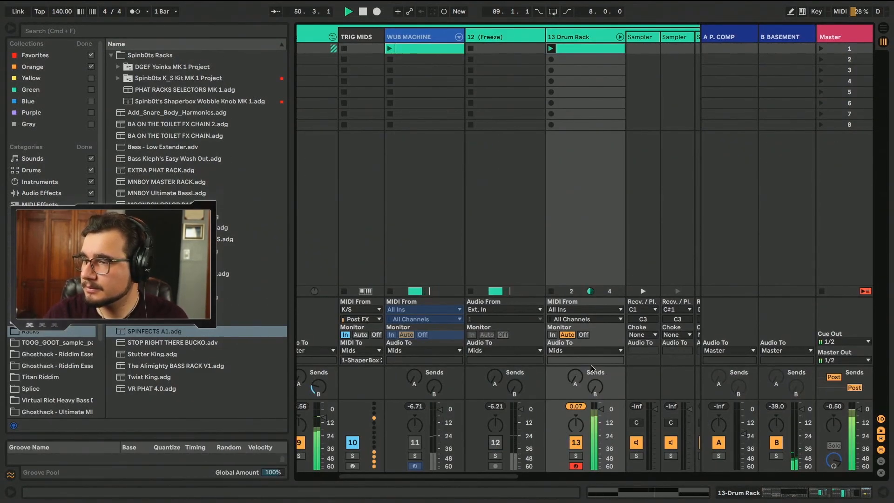
scroll(438, 296, left, 3)
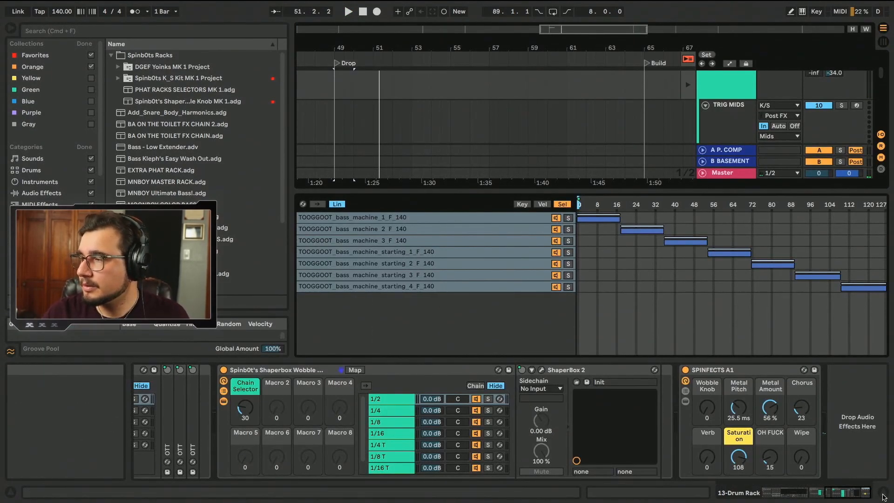
click(883, 495)
scroll(613, 273, up, 2)
click(820, 251)
key(space)
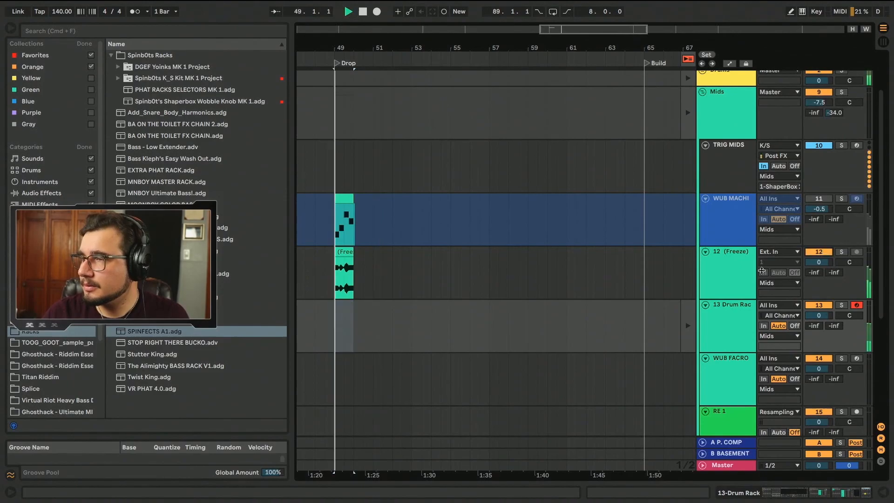
key(space)
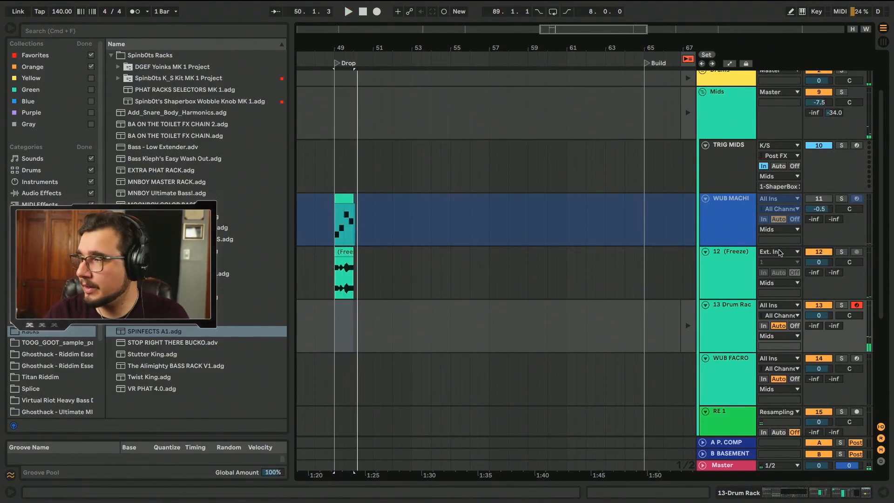
Add EXTRA PHAT RACK to the 12 (Freeze) track, set the track volume to -3.4 dB and audition the mix
double_click(733, 256)
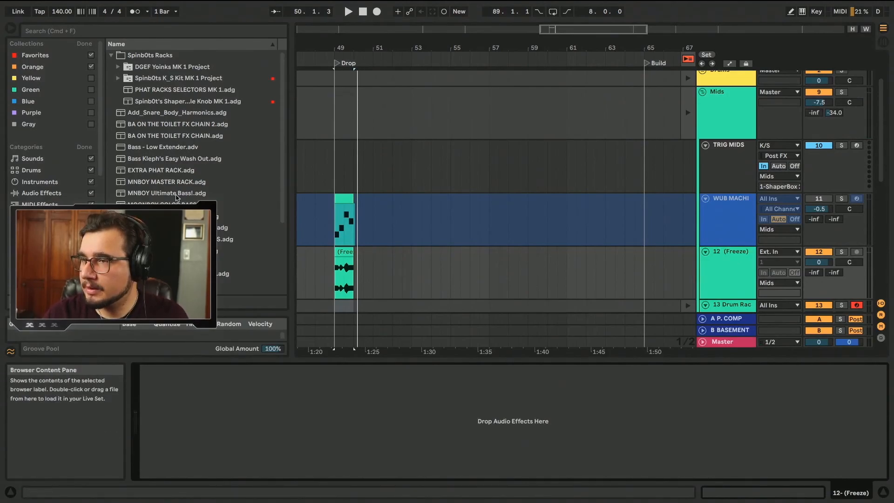
drag(177, 169, 261, 422)
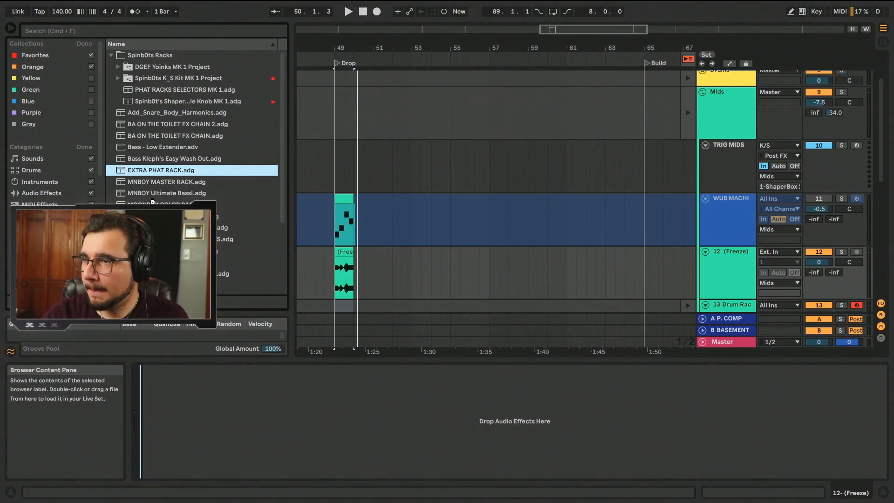
key(space)
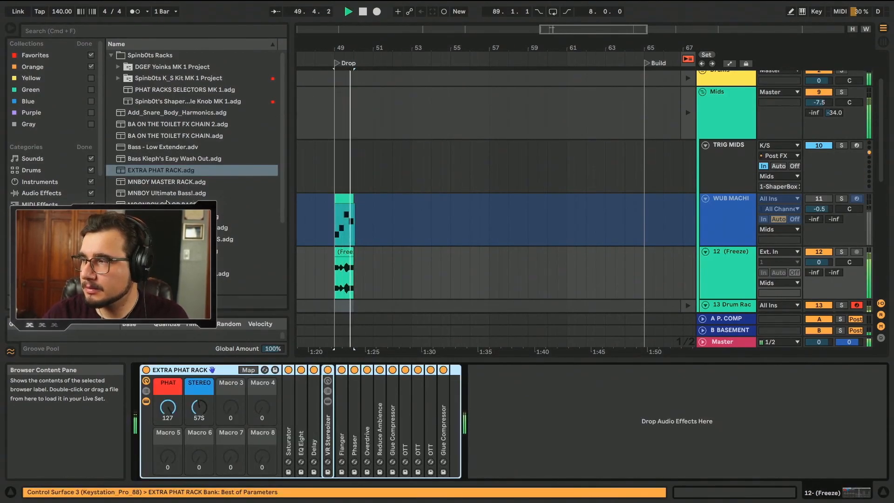
drag(827, 261, 829, 263)
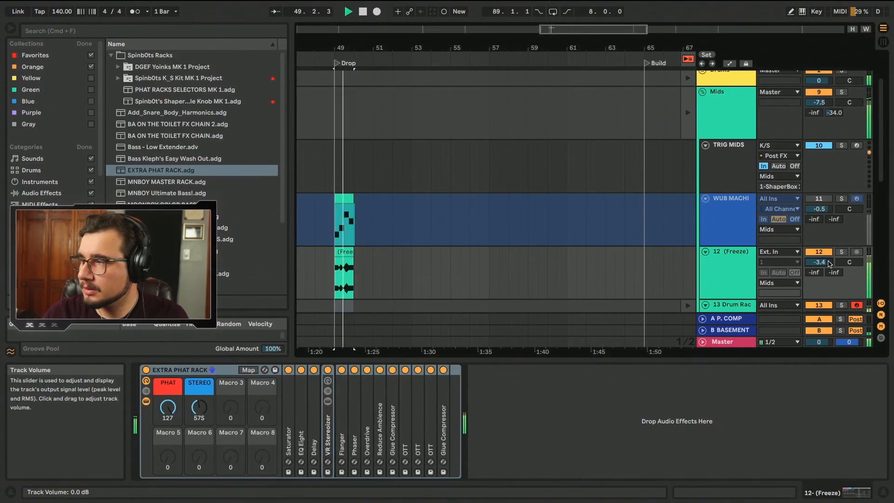
key(space)
click(883, 492)
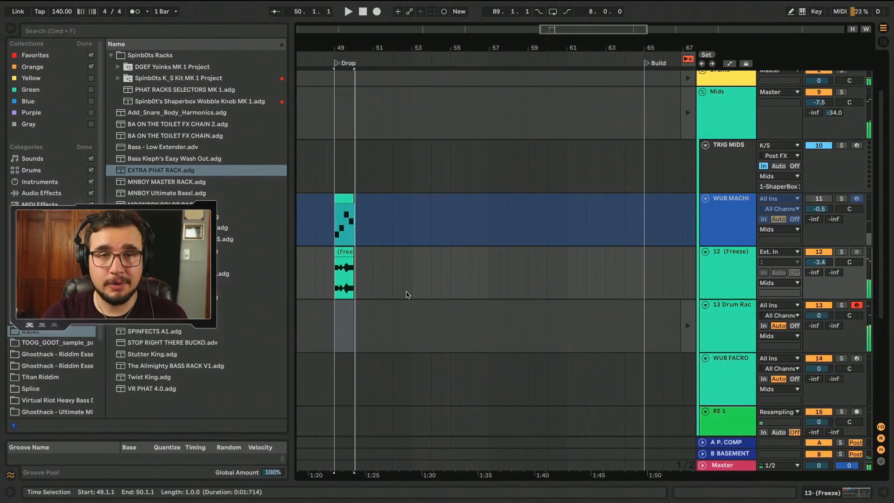
key(space)
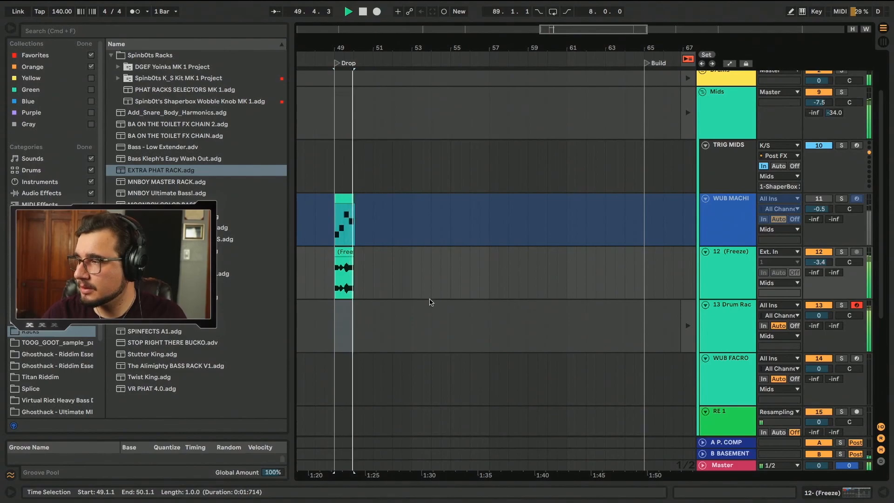
key(space)
Duplicate the one-bar 12 (Freeze) clip to fill bars 49 to 53 and consolidate the copies into a single clip
click(348, 253)
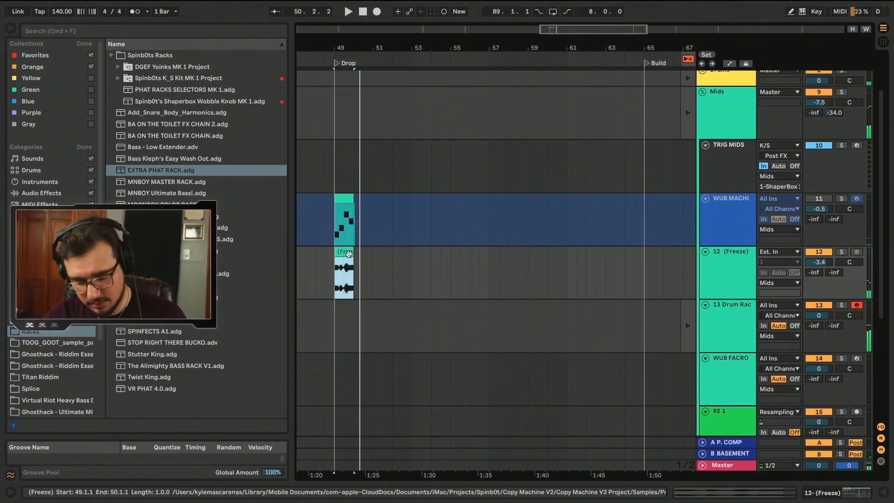
key(super+d)
key(space)
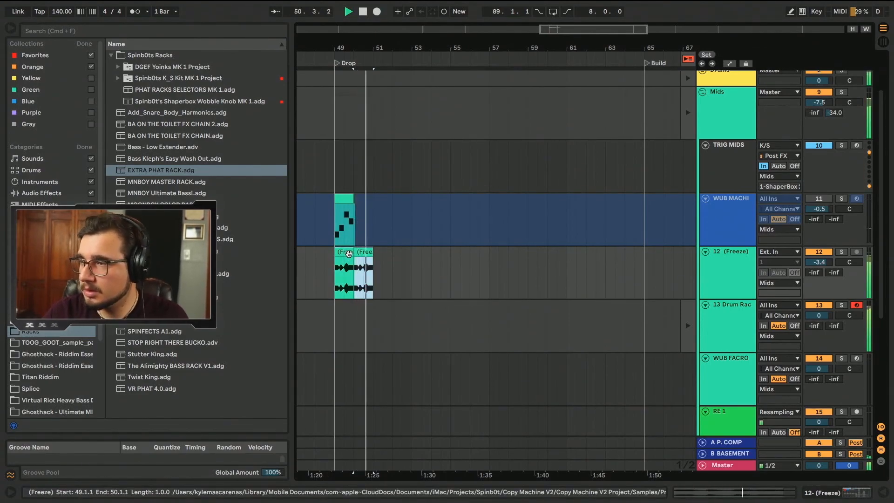
shift+click(348, 253)
key(super+d)
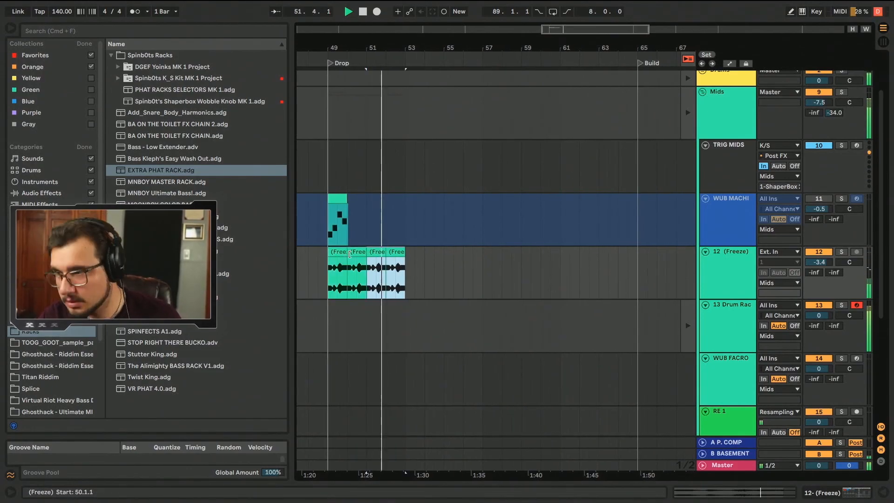
scroll(441, 256, down, 5)
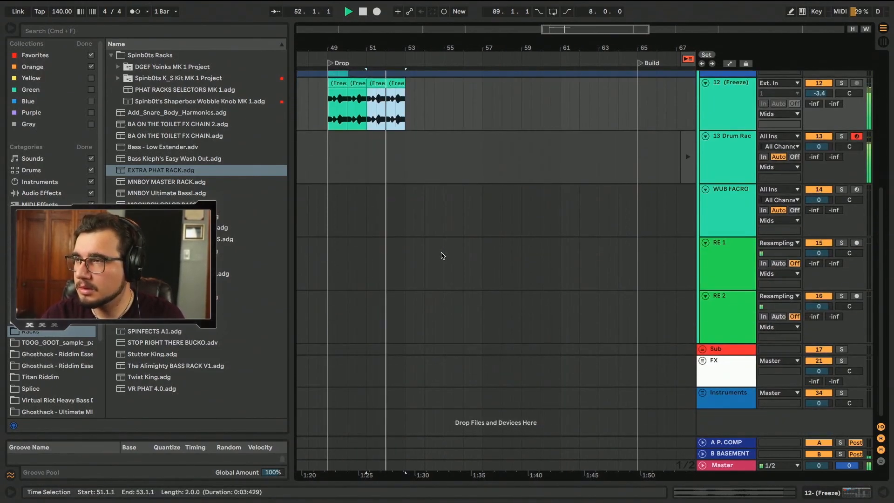
scroll(442, 255, up, 1)
key(space)
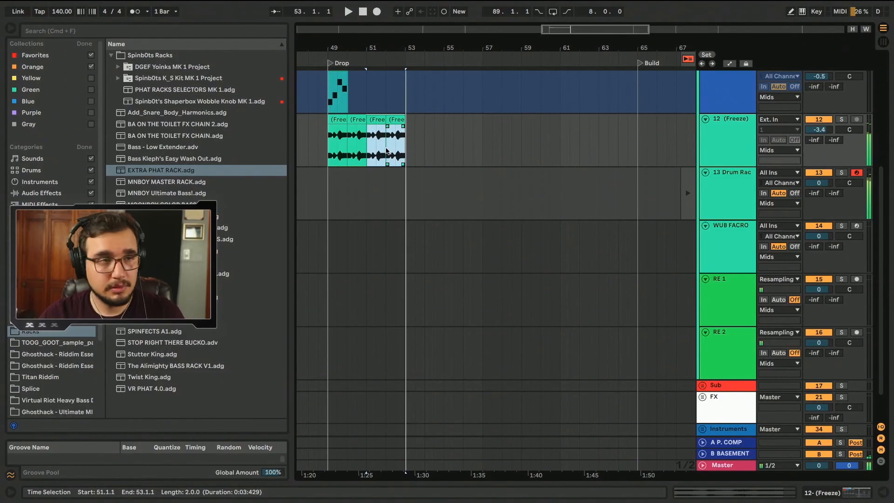
click(336, 119)
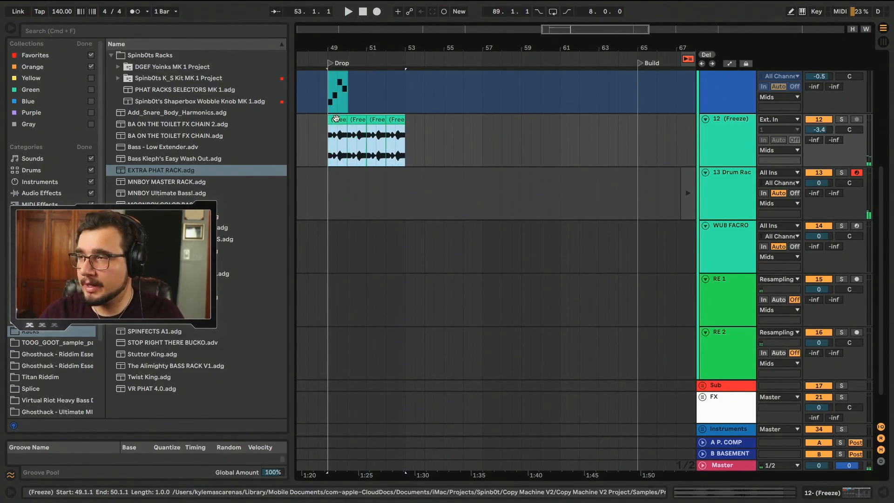
key(super+j)
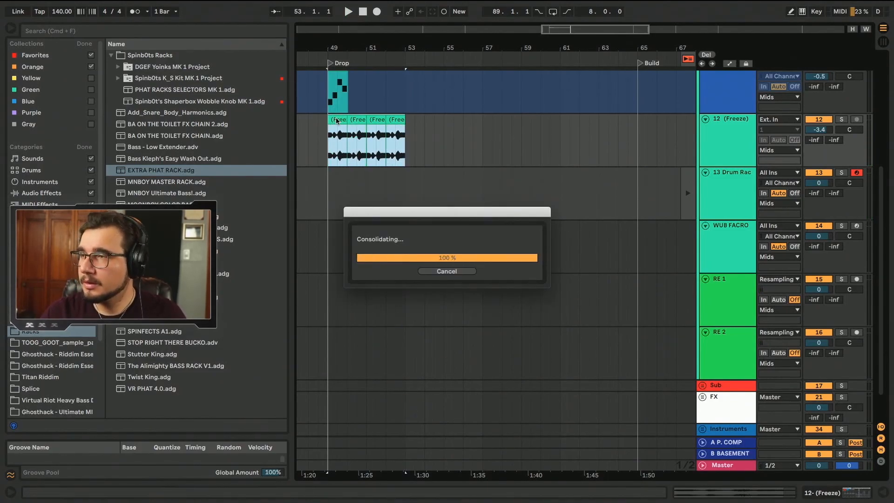
Move the 13 Drum Rack Session clip into the Arrangement at bar 49 and duplicate it three times up to bar 53
key(Tab)
drag(530, 55, 334, 208)
key(Tab)
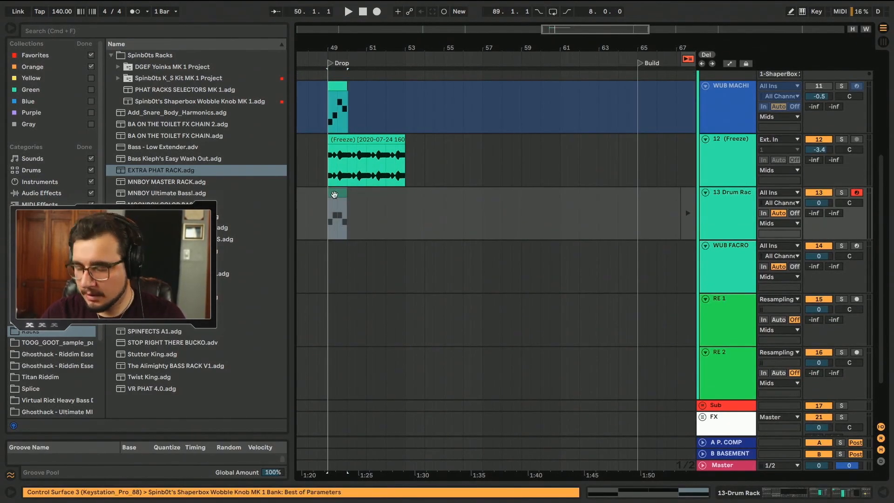
key(super+d)
key(super+d)
key(super+d)
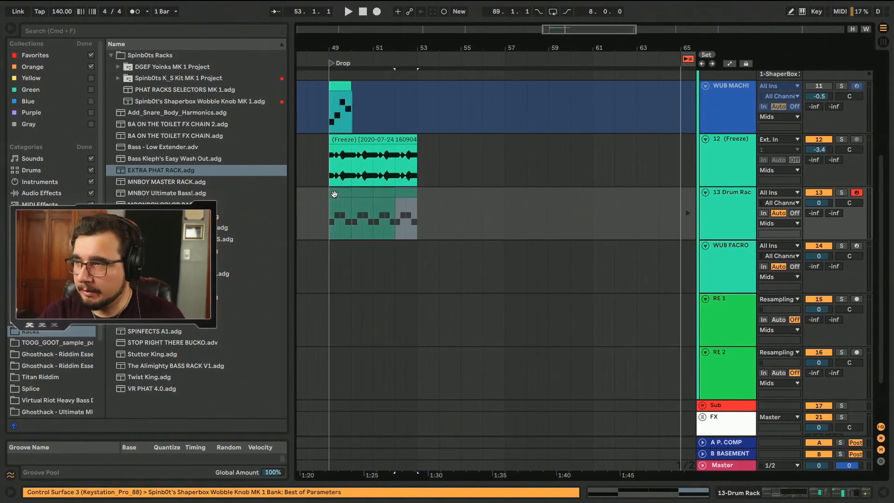
click(359, 197)
click(338, 191)
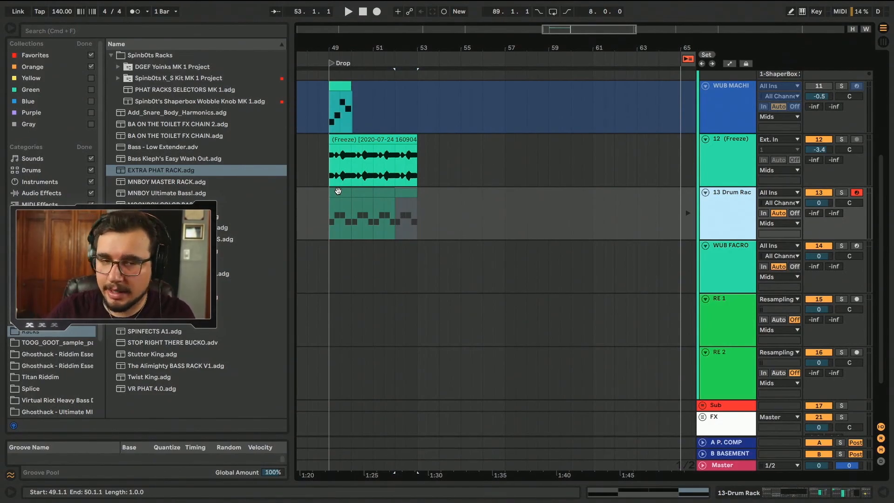
right_click(590, 202)
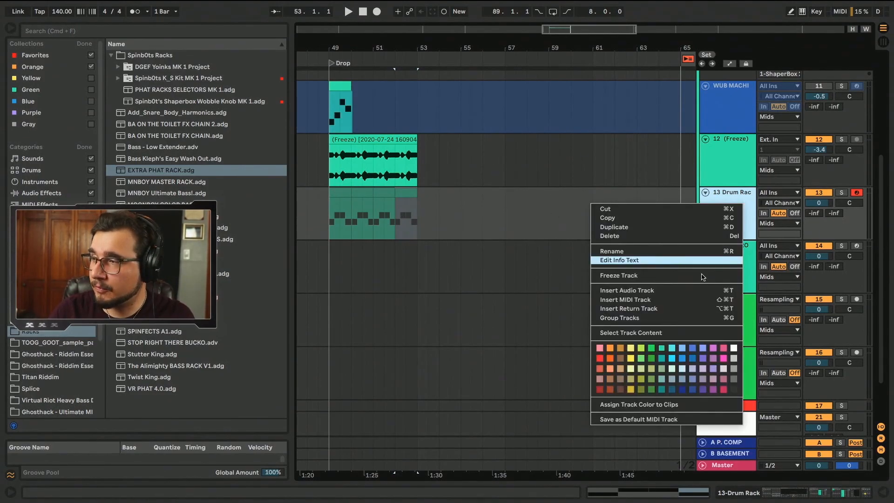
click(440, 174)
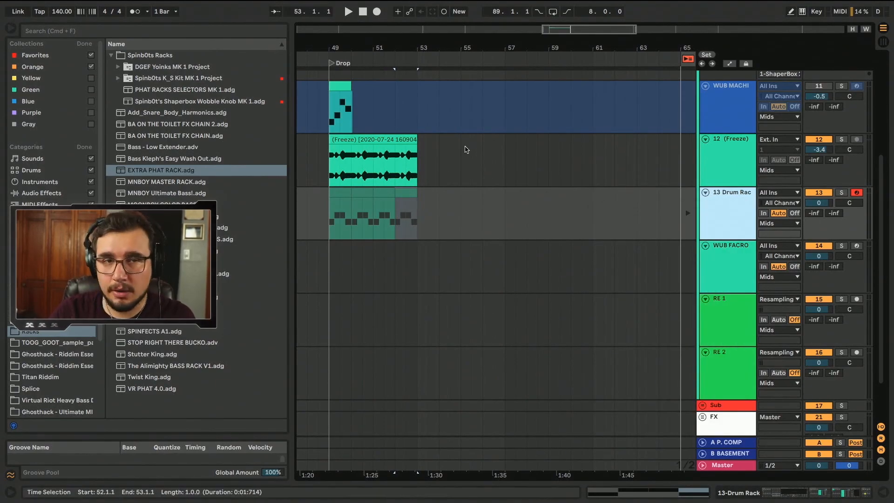